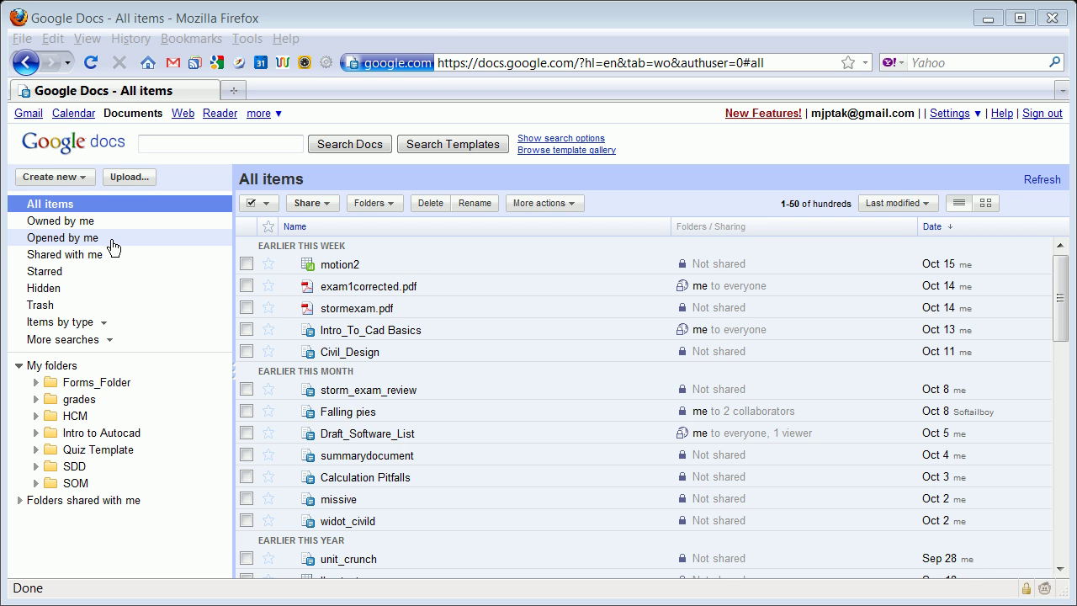
Create a new spreadsheet and enter 1, 0, 0, 0 across cells A2 to D2
{"action": "left_click", "coordinate": [63, 182]}
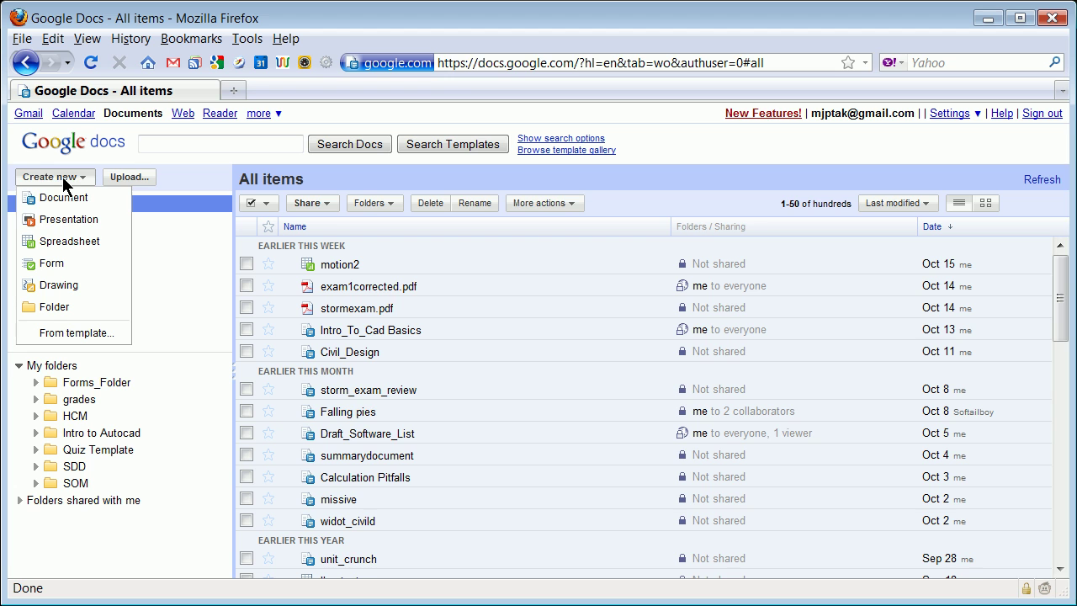
{"action": "left_click", "coordinate": [74, 241]}
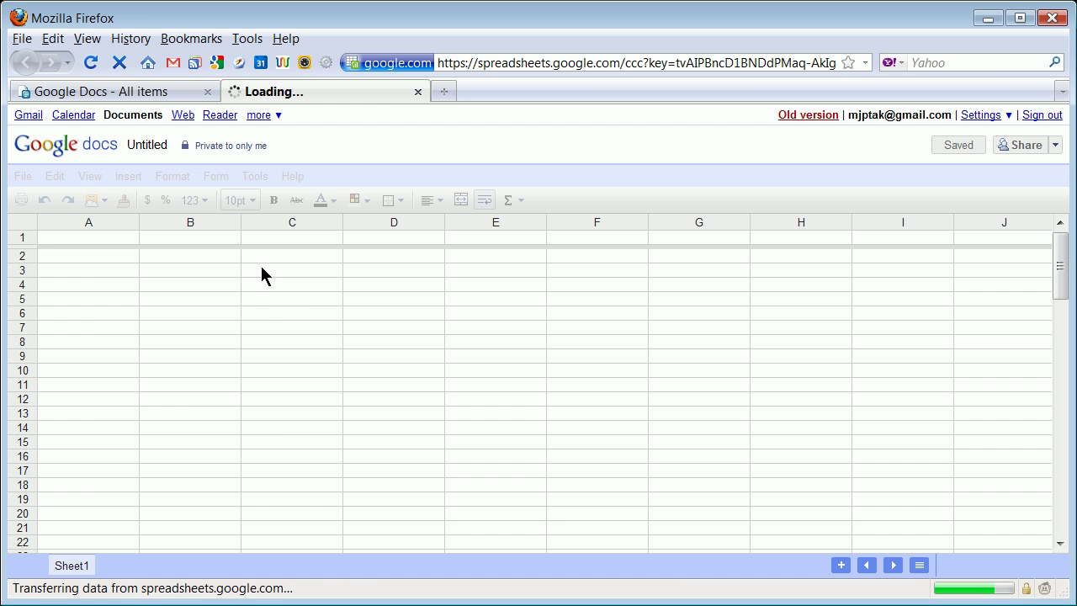
{"action": "left_click", "coordinate": [112, 261]}
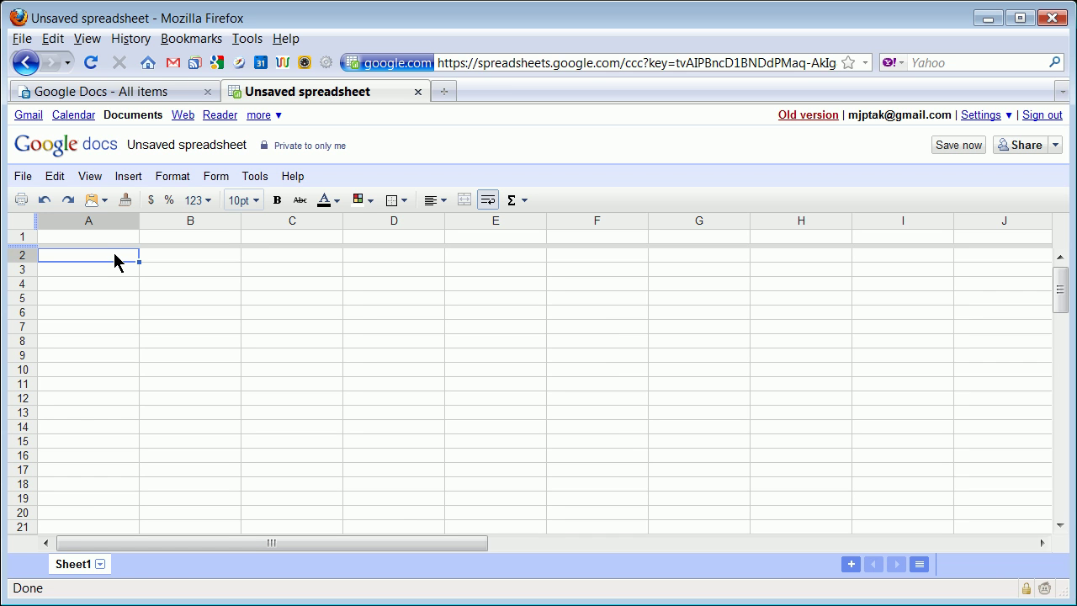
{"action": "type", "text": "1"}
{"action": "left_click", "coordinate": [174, 255]}
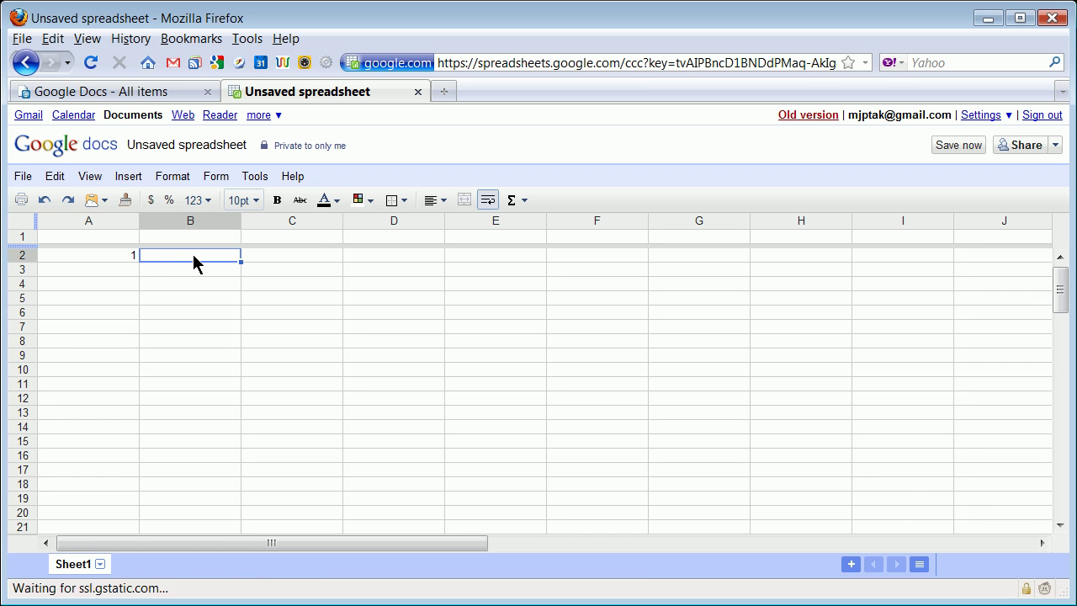
{"action": "type", "text": "0"}
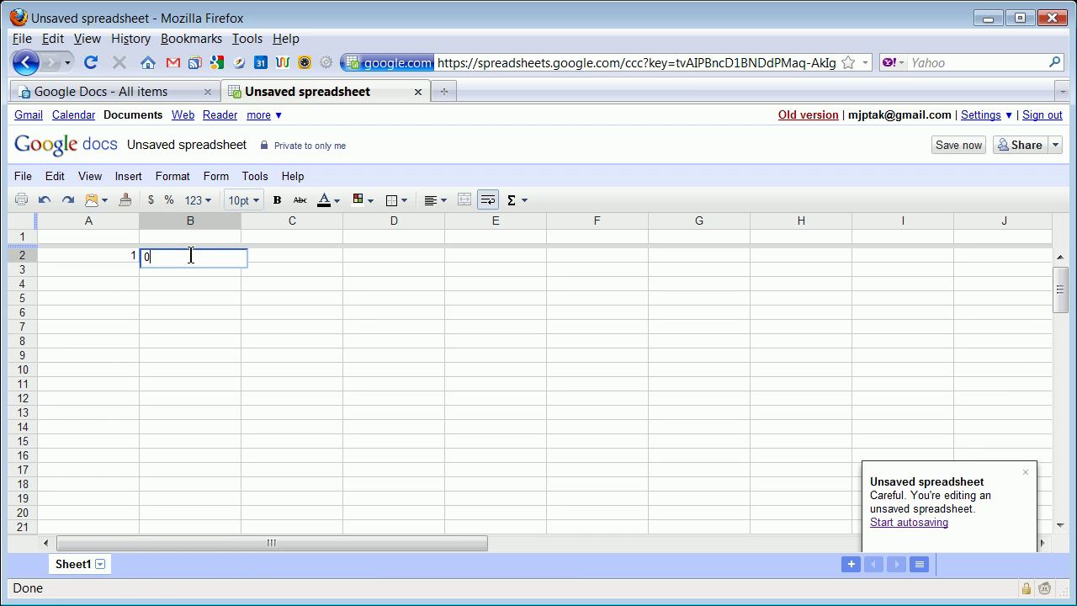
{"action": "left_click", "coordinate": [282, 256]}
{"action": "type", "text": "0"}
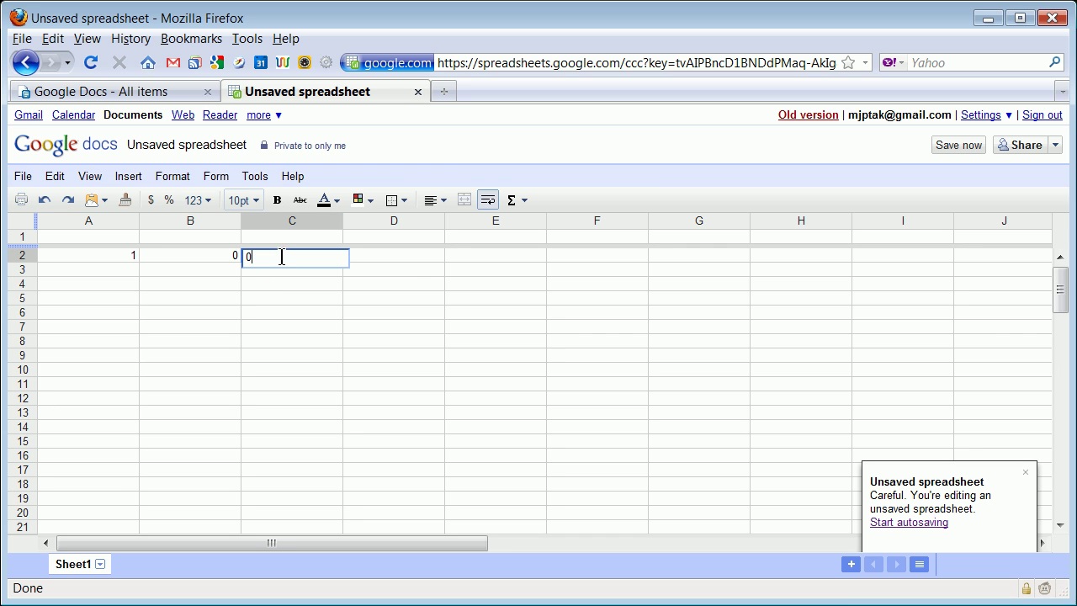
{"action": "left_click", "coordinate": [408, 256]}
{"action": "type", "text": "0"}
Enter the matrix's second row, 0, 1, 0, 0, across cells A3 to D3
{"action": "left_click", "coordinate": [130, 271]}
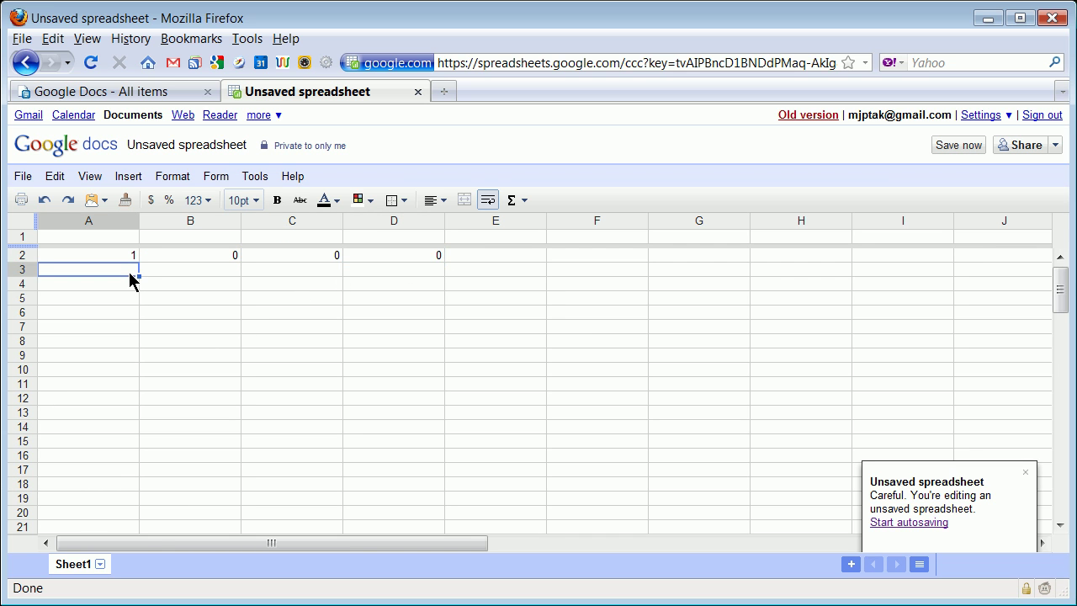
{"action": "type", "text": "0"}
{"action": "left_click", "coordinate": [218, 271]}
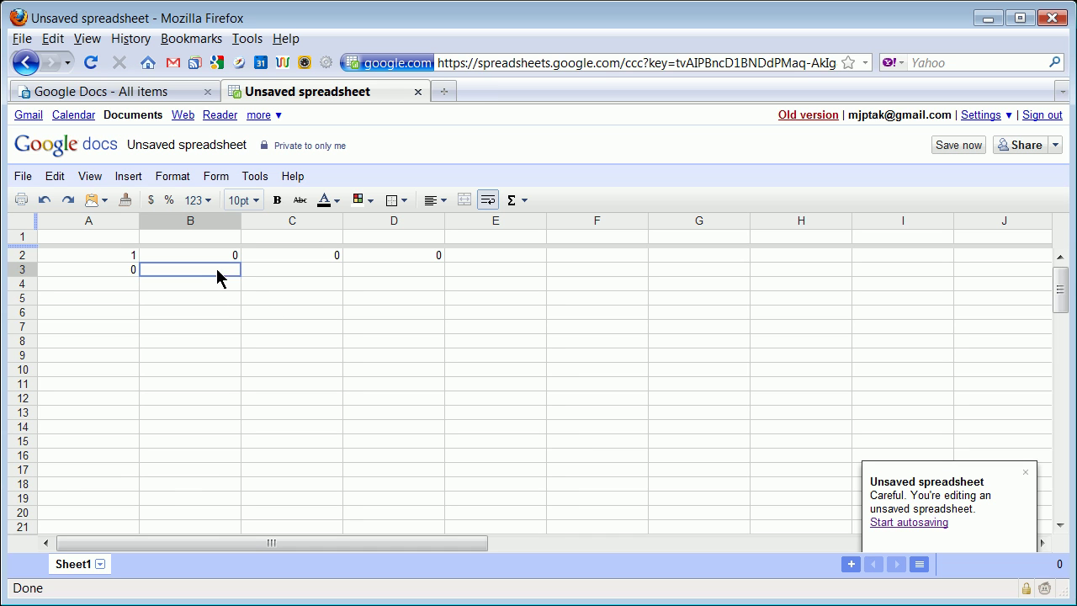
{"action": "type", "text": "1"}
{"action": "left_click", "coordinate": [277, 270]}
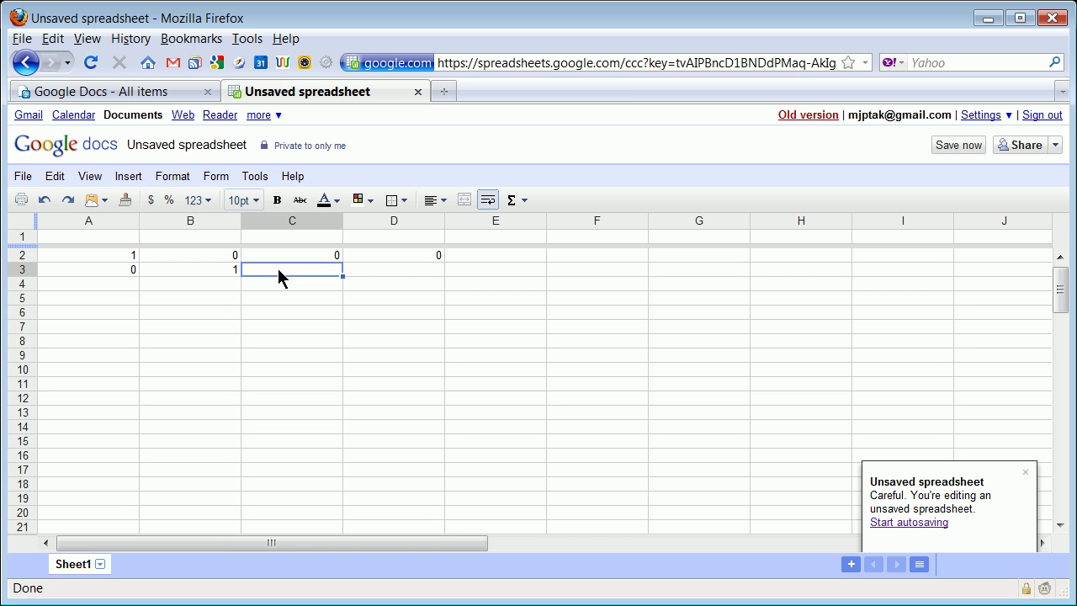
{"action": "type", "text": "0"}
{"action": "left_click", "coordinate": [412, 268]}
{"action": "type", "text": "0"}
Enter the matrix's third row, 0, 0, 1, 0, across cells A4 to D4
{"action": "left_click", "coordinate": [103, 286]}
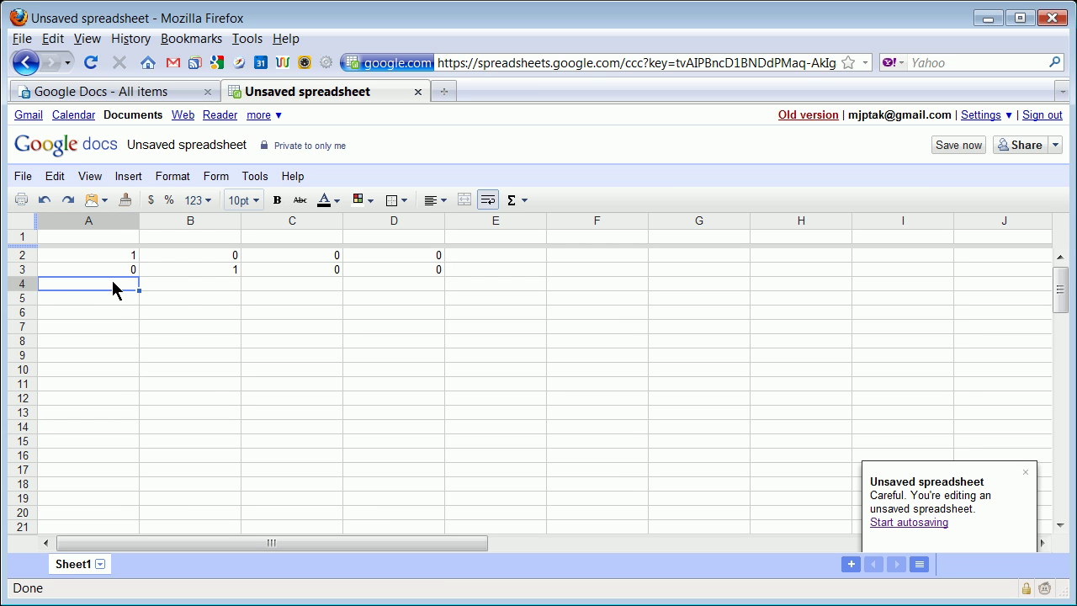
{"action": "type", "text": "0"}
{"action": "left_click", "coordinate": [178, 287]}
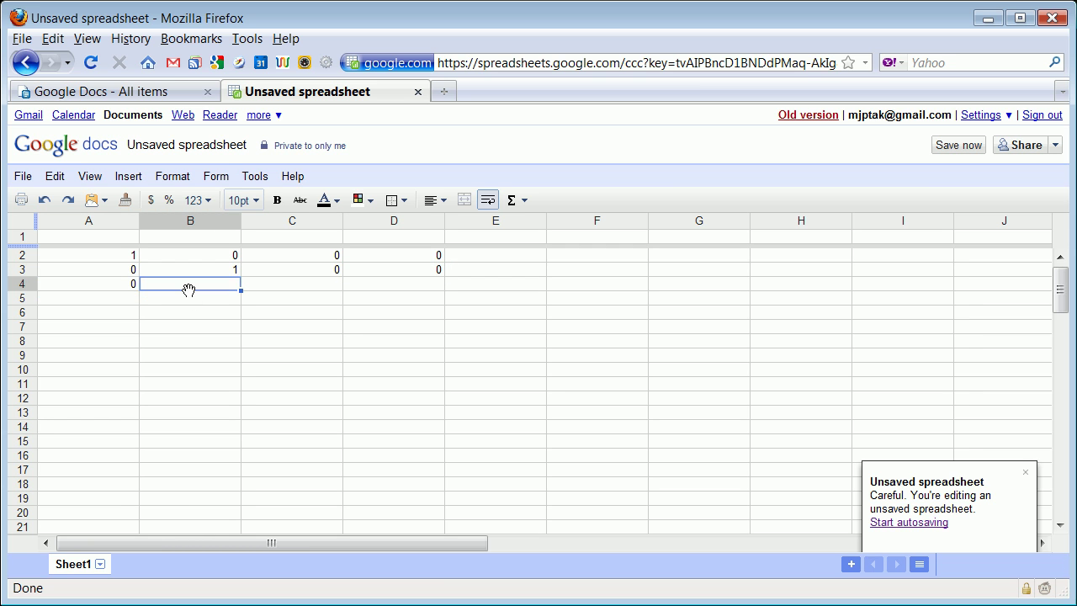
{"action": "type", "text": "0"}
{"action": "left_click", "coordinate": [325, 293]}
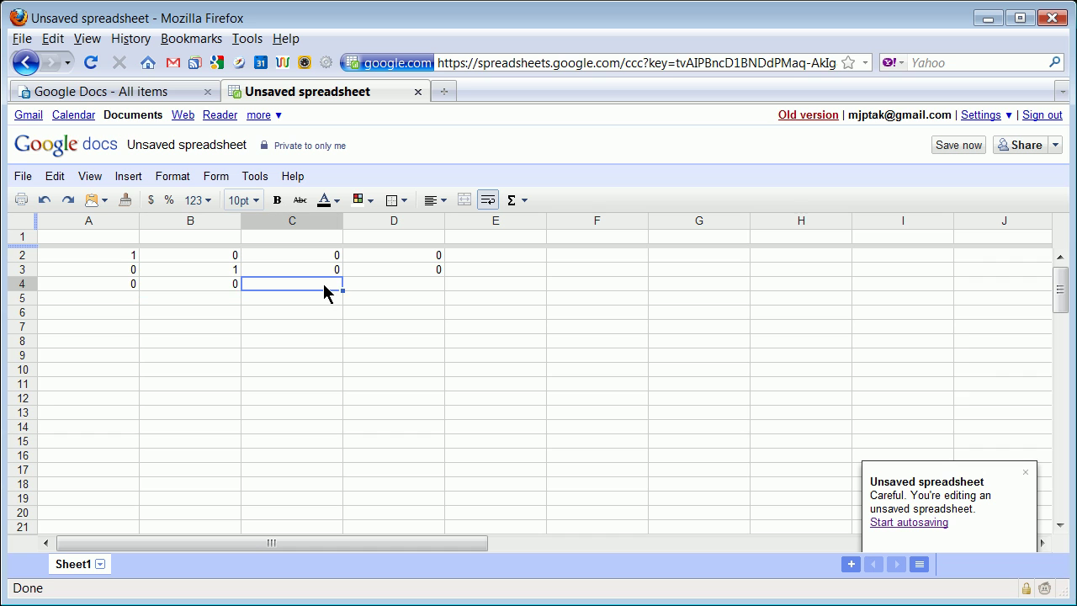
{"action": "type", "text": "1"}
{"action": "left_click", "coordinate": [431, 275]}
{"action": "left_click", "coordinate": [430, 284]}
{"action": "type", "text": "0"}
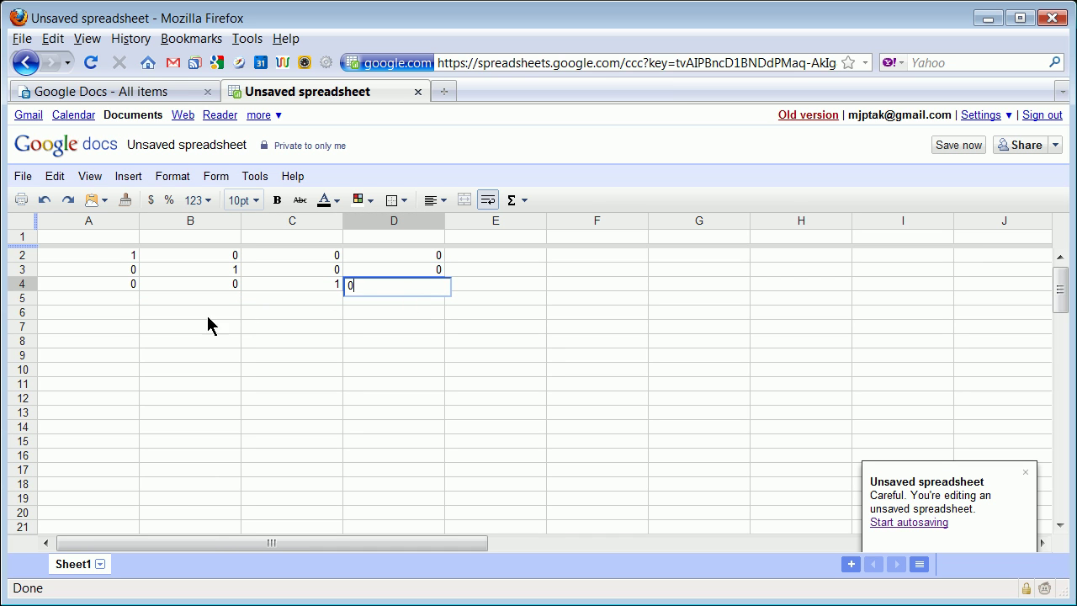
Complete the 4×4 identity matrix by entering 0, 0, 0, 1 across cells A5 to D5
{"action": "left_click", "coordinate": [125, 305]}
{"action": "type", "text": "0"}
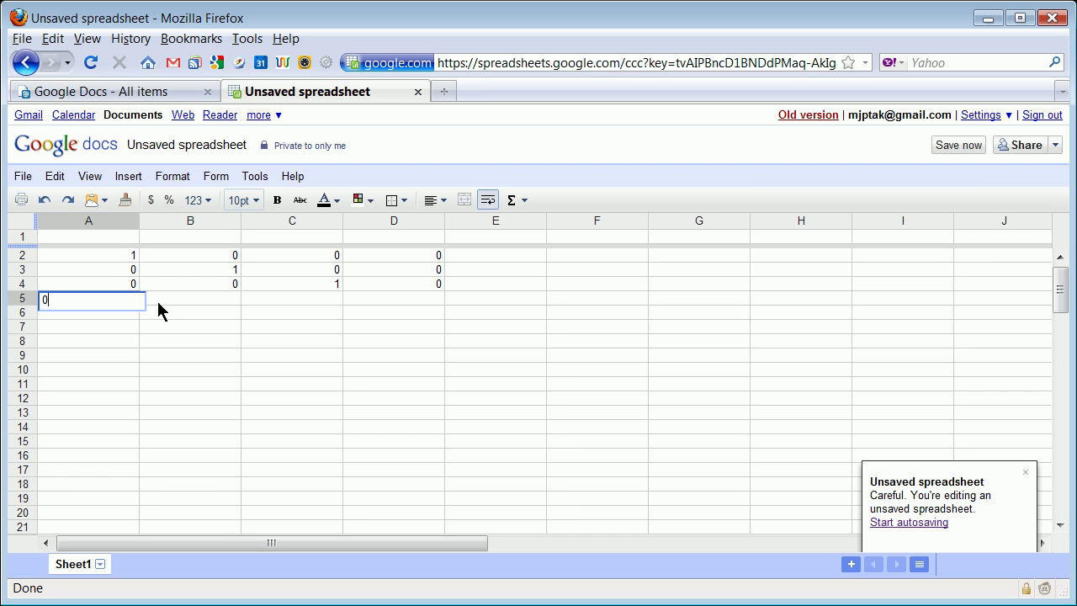
{"action": "left_click", "coordinate": [207, 299]}
{"action": "type", "text": "0"}
{"action": "left_click", "coordinate": [323, 300]}
{"action": "type", "text": "0"}
{"action": "left_click", "coordinate": [425, 299]}
{"action": "type", "text": "1"}
{"action": "left_click", "coordinate": [456, 327]}
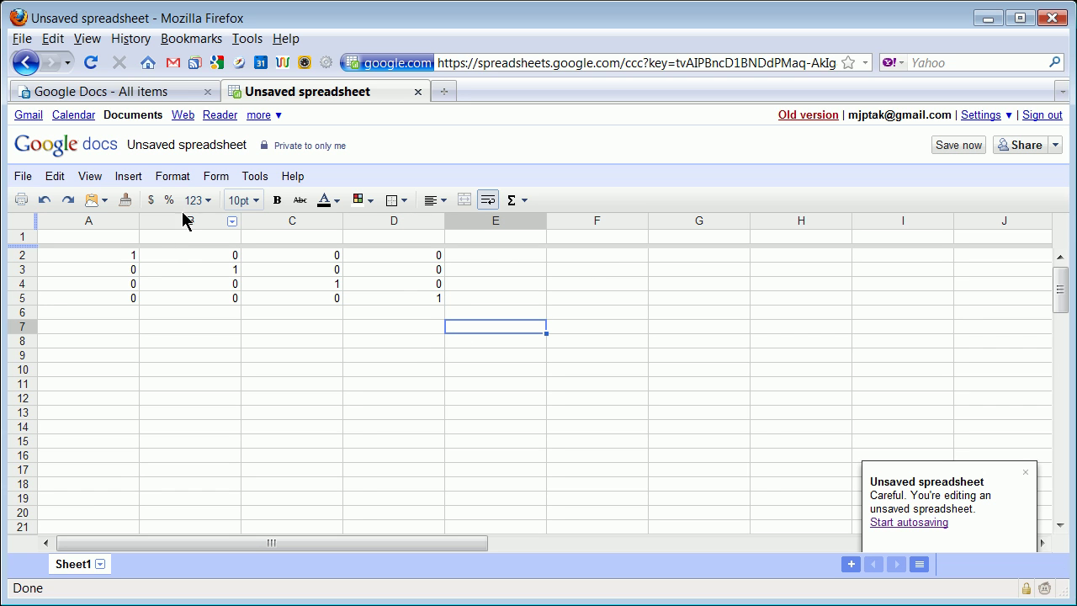
Narrow column A slightly and columns B, C and D to fit their single-digit matrix entries
{"action": "left_click_drag", "start_coordinate": [140, 220], "coordinate": [128, 222]}
{"action": "left_click_drag", "start_coordinate": [228, 221], "coordinate": [161, 236]}
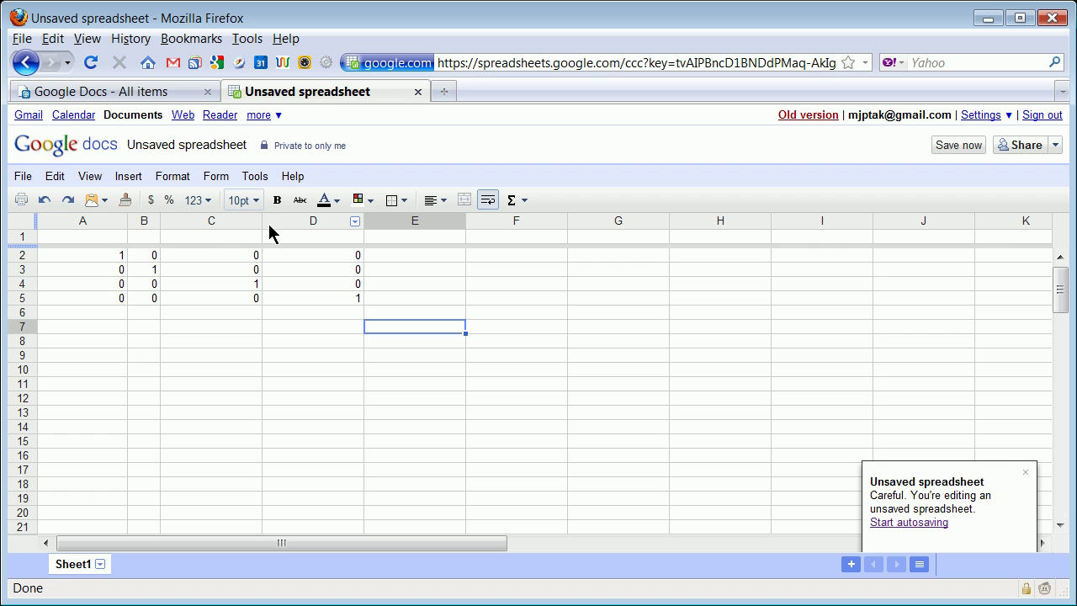
{"action": "left_click_drag", "start_coordinate": [261, 221], "coordinate": [200, 218]}
{"action": "left_click_drag", "start_coordinate": [299, 221], "coordinate": [234, 226]}
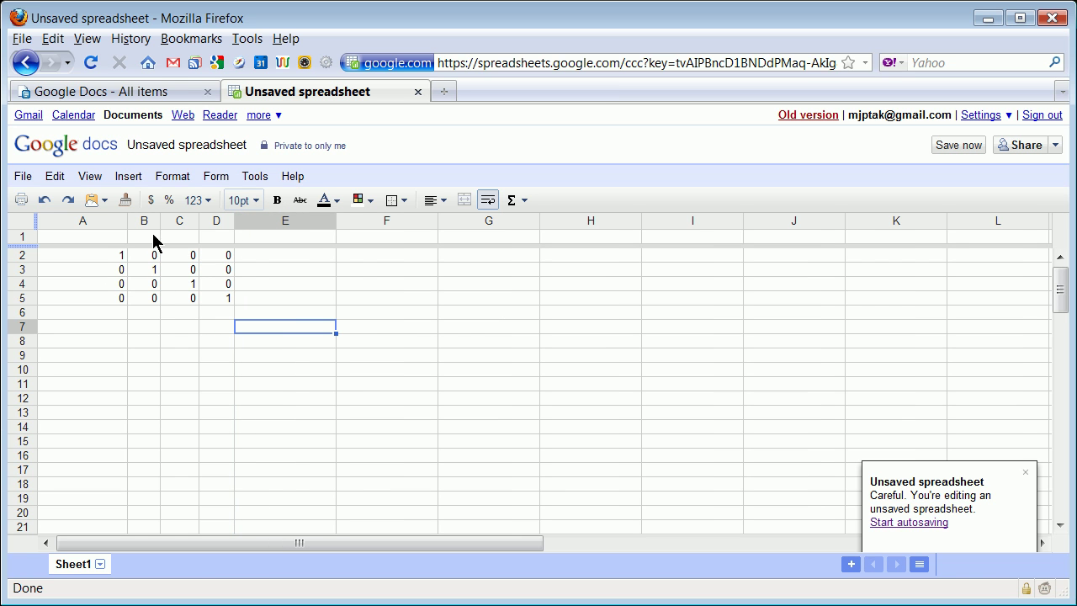
Start a second matrix by entering -20, 10, 0, 1 down cells F2 to F5
{"action": "left_click", "coordinate": [404, 255]}
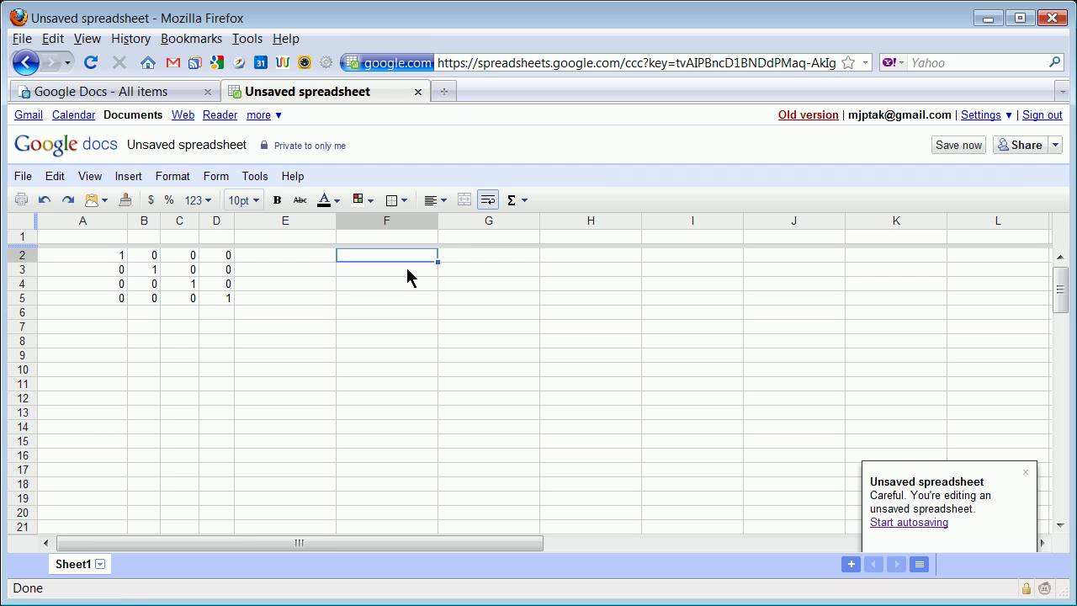
{"action": "type", "text": "-20"}
{"action": "key", "text": "Return"}
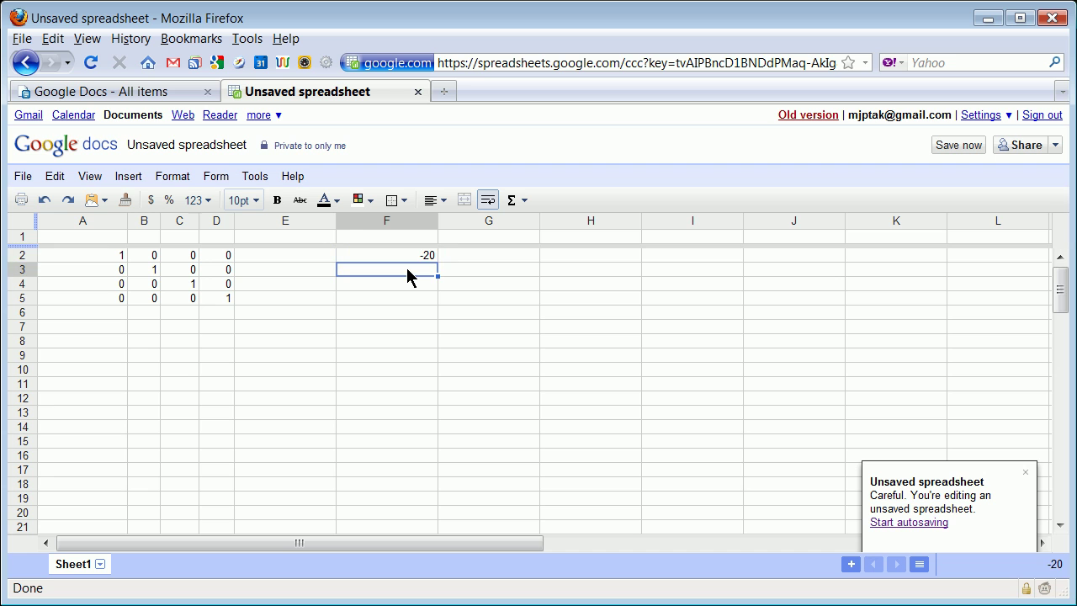
{"action": "type", "text": "10"}
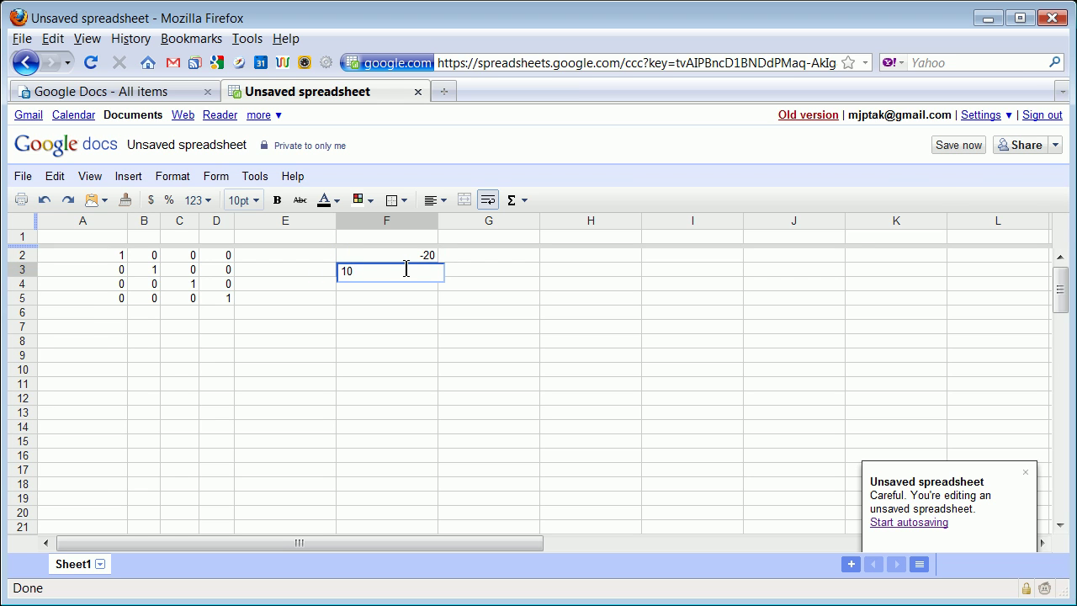
{"action": "key", "text": "Return"}
{"action": "type", "text": "0"}
{"action": "key", "text": "Return"}
{"action": "type", "text": "1"}
{"action": "key", "text": "Tab"}
Enter the second matrix's next column, -10, -5, 0, 1, down cells G2 to G5
{"action": "key", "text": "Up"}
{"action": "key", "text": "Up"}
{"action": "key", "text": "Up"}
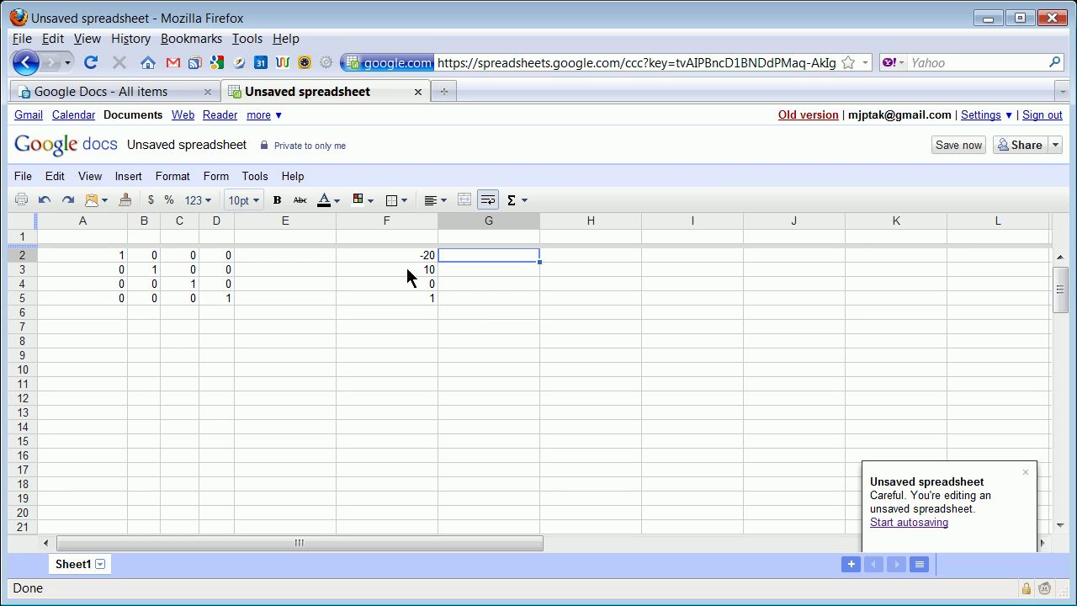
{"action": "type", "text": "-10"}
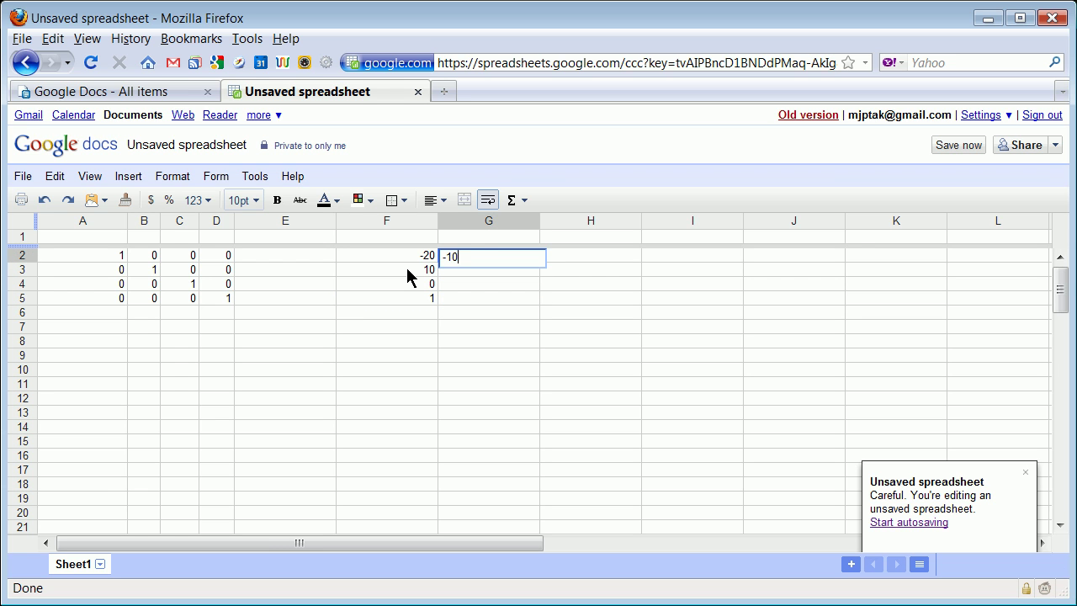
{"action": "key", "text": "Return"}
{"action": "type", "text": "-5"}
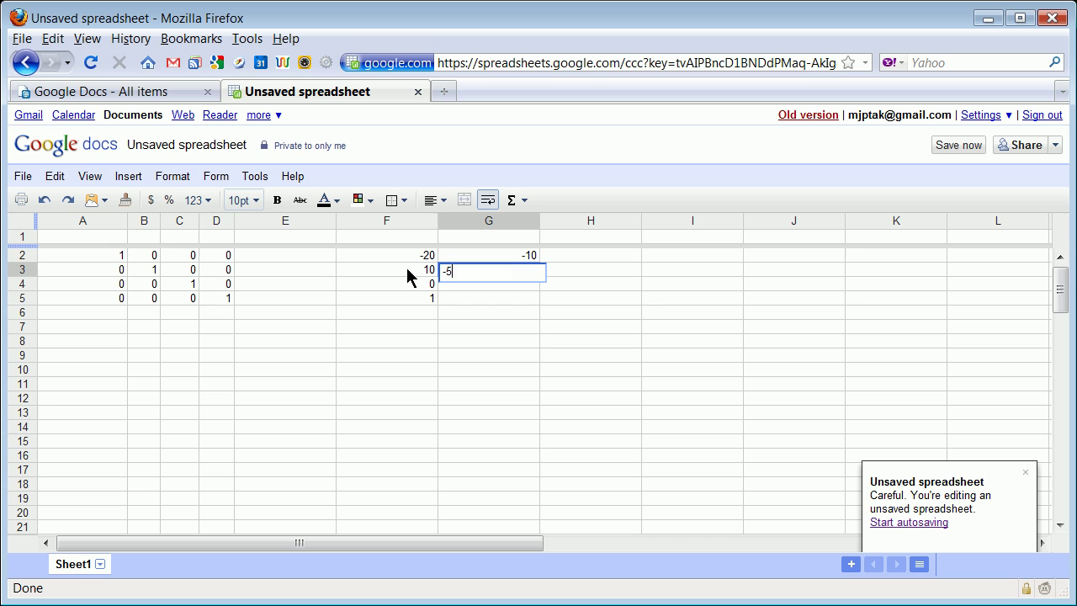
{"action": "key", "text": "Return"}
{"action": "type", "text": "0"}
{"action": "key", "text": "Return"}
{"action": "type", "text": "0"}
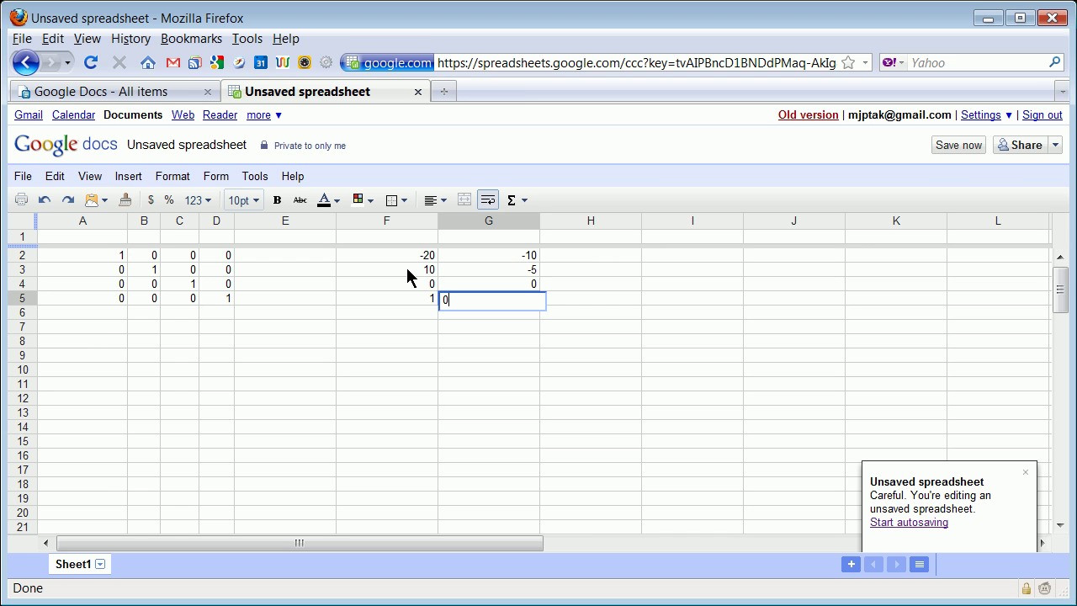
{"action": "key", "text": "BackSpace"}
{"action": "type", "text": "1"}
Enter 0, 0, 0, 1 down cells H2 to H5 as the second matrix's third column
{"action": "key", "text": "Up"}
{"action": "key", "text": "Up"}
{"action": "key", "text": "Up"}
{"action": "key", "text": "Right"}
{"action": "type", "text": "0"}
{"action": "key", "text": "Return"}
{"action": "type", "text": "0"}
{"action": "key", "text": "Return"}
{"action": "type", "text": "0"}
{"action": "key", "text": "Return"}
{"action": "type", "text": "1"}
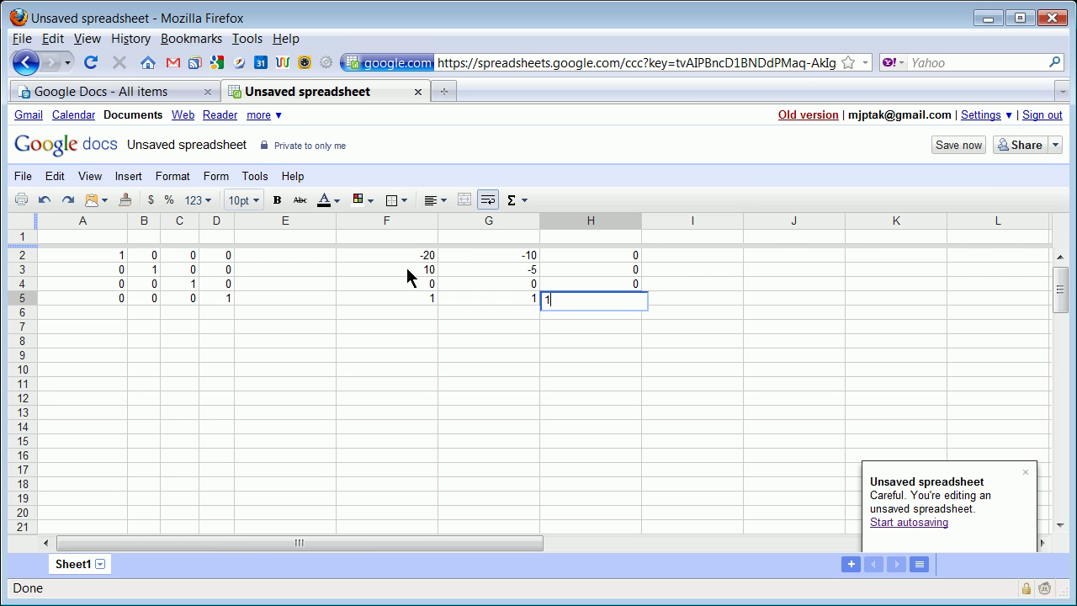
{"action": "key", "text": "Tab"}
Enter 12, -6, 0, 0 down cells I2 to I5 as the second matrix's fourth column
{"action": "key", "text": "Up"}
{"action": "key", "text": "Up"}
{"action": "key", "text": "Up"}
{"action": "type", "text": "12"}
{"action": "key", "text": "Return"}
{"action": "type", "text": "-"}
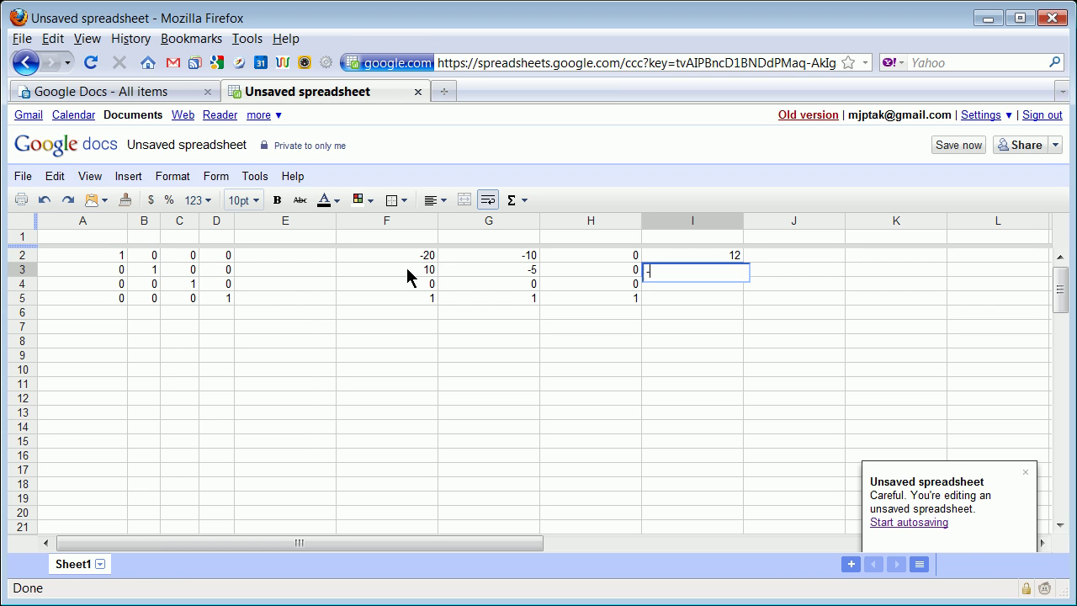
{"action": "type", "text": "6"}
{"action": "key", "text": "Return"}
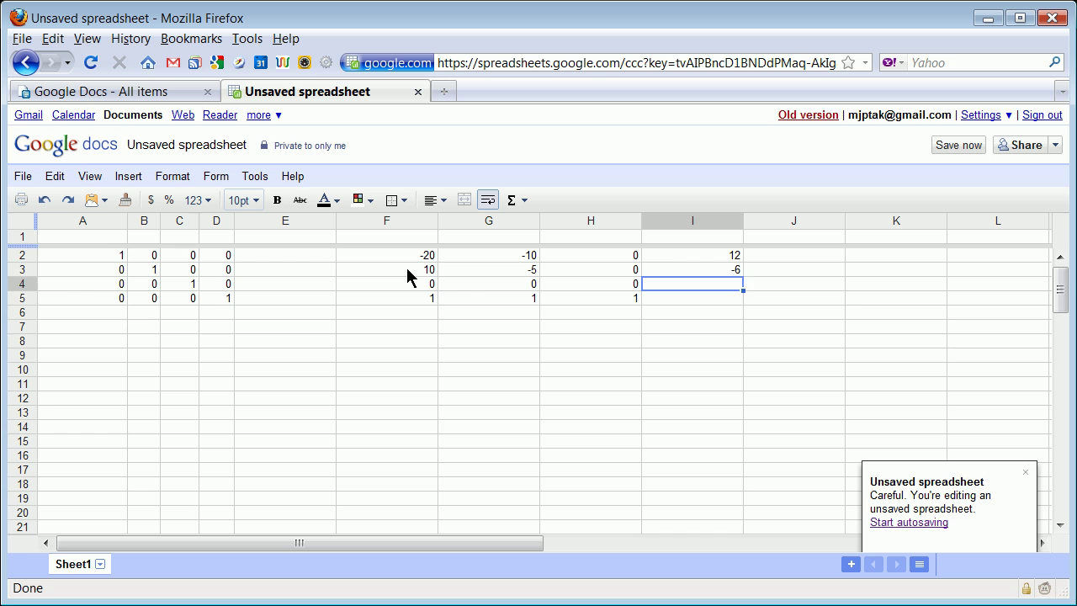
{"action": "type", "text": "0"}
{"action": "key", "text": "Return"}
{"action": "type", "text": "0"}
Enter 22, 12, 0, 0 down cells J2 to J5 as the second matrix's last column
{"action": "key", "text": "Up"}
{"action": "key", "text": "Up"}
{"action": "key", "text": "Up"}
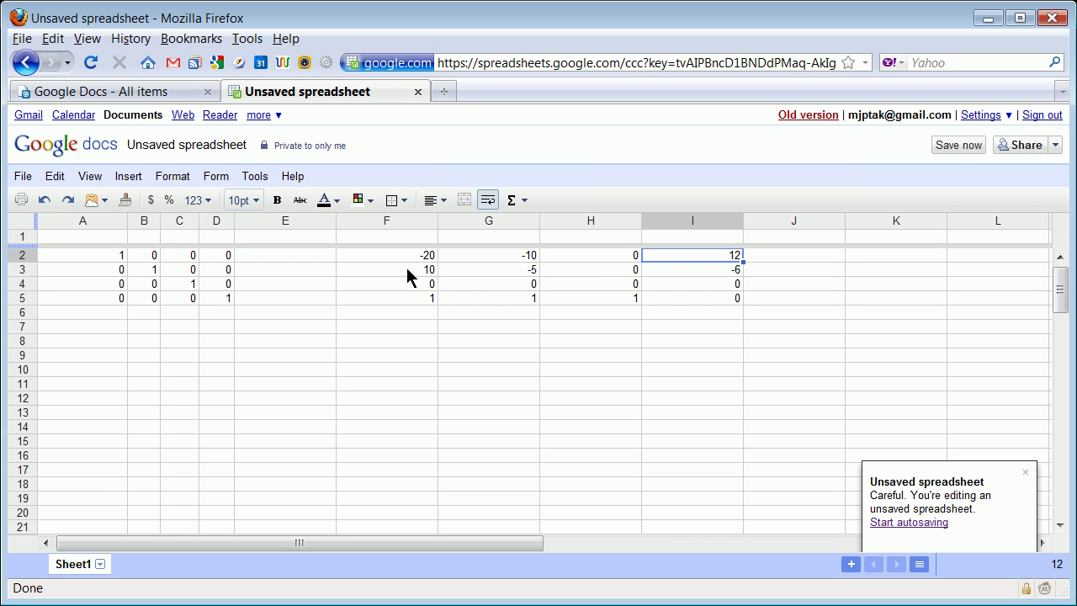
{"action": "key", "text": "Right"}
{"action": "type", "text": "22"}
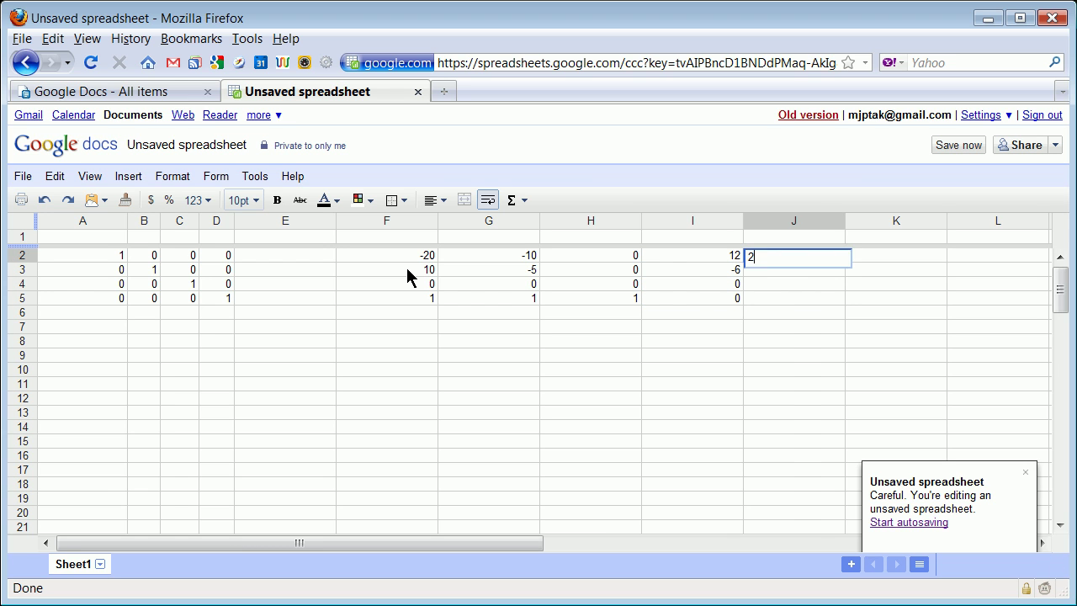
{"action": "key", "text": "Return"}
{"action": "type", "text": "12"}
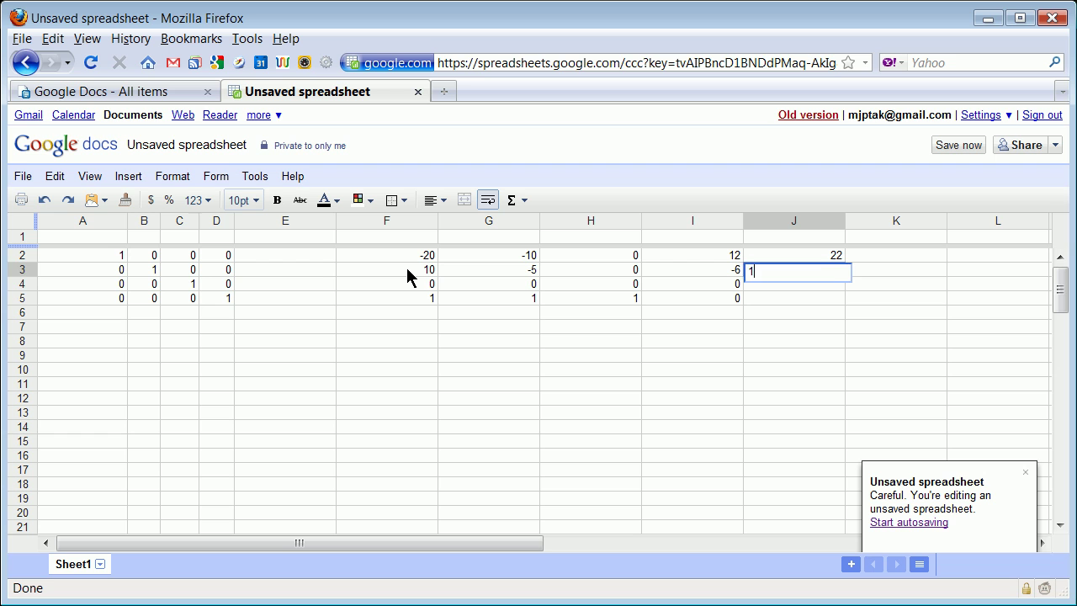
{"action": "key", "text": "Return"}
{"action": "type", "text": "0"}
{"action": "key", "text": "Return"}
{"action": "type", "text": "0"}
{"action": "key", "text": "Return"}
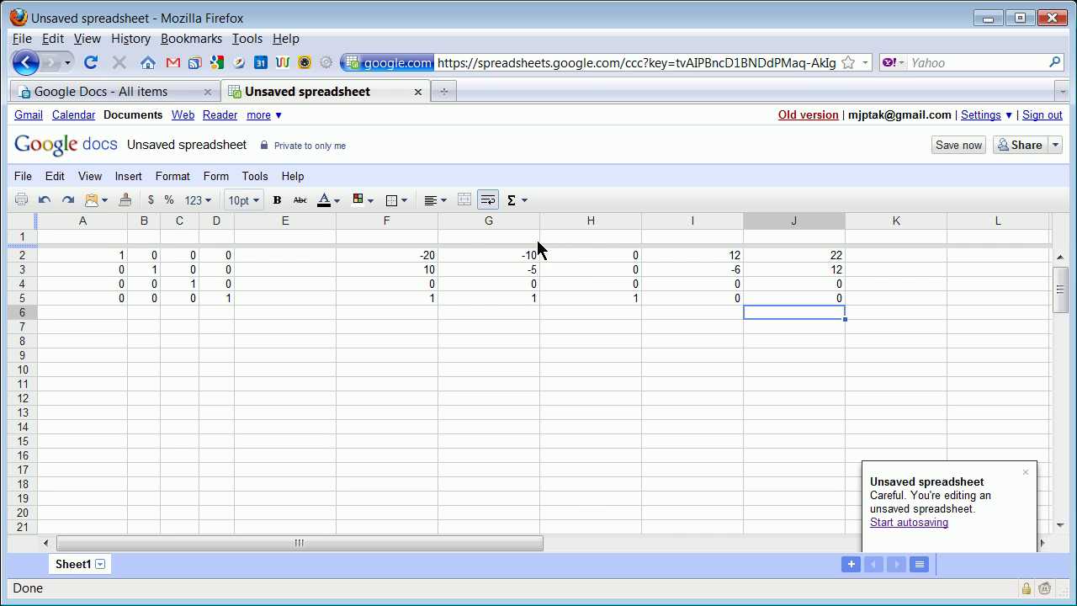
Narrow columns G, H, I and J to fit the second matrix's entries
{"action": "left_click_drag", "start_coordinate": [539, 220], "coordinate": [481, 220]}
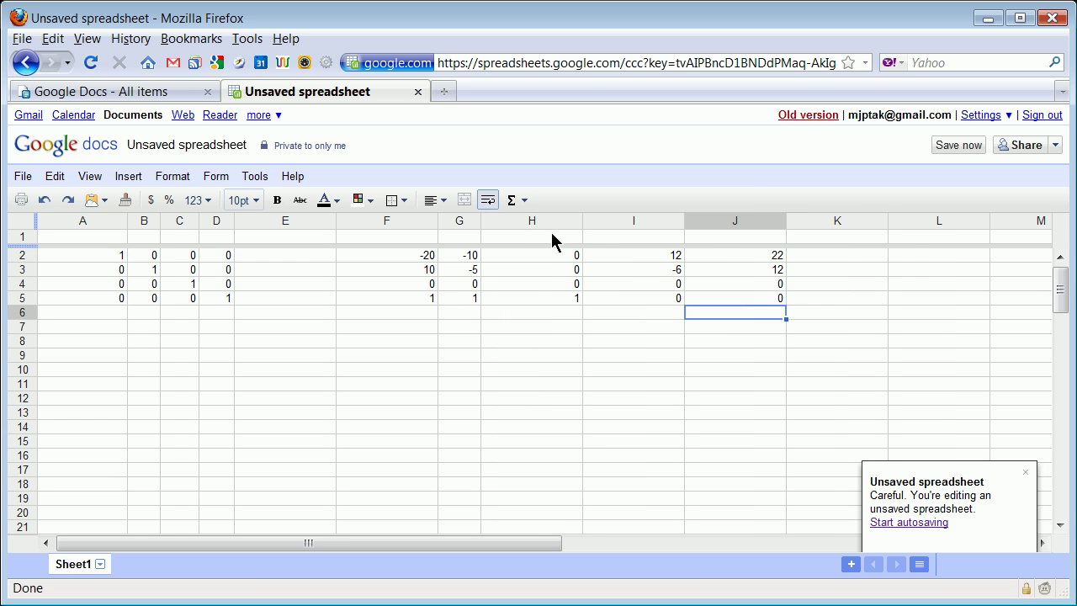
{"action": "left_click_drag", "start_coordinate": [582, 220], "coordinate": [519, 220]}
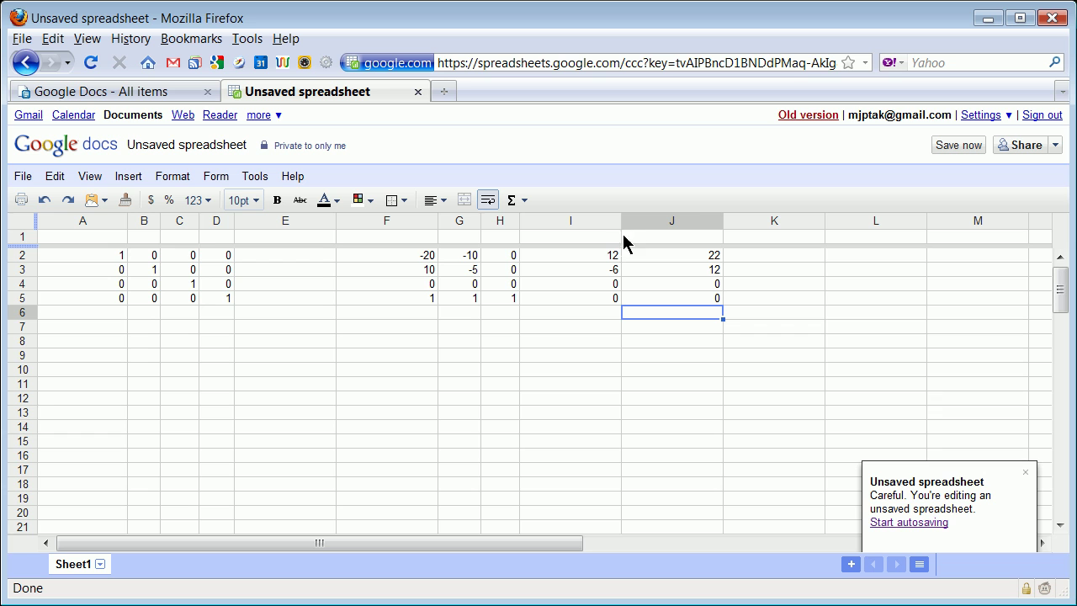
{"action": "left_click_drag", "start_coordinate": [620, 220], "coordinate": [555, 220]}
{"action": "left_click_drag", "start_coordinate": [655, 220], "coordinate": [593, 224]}
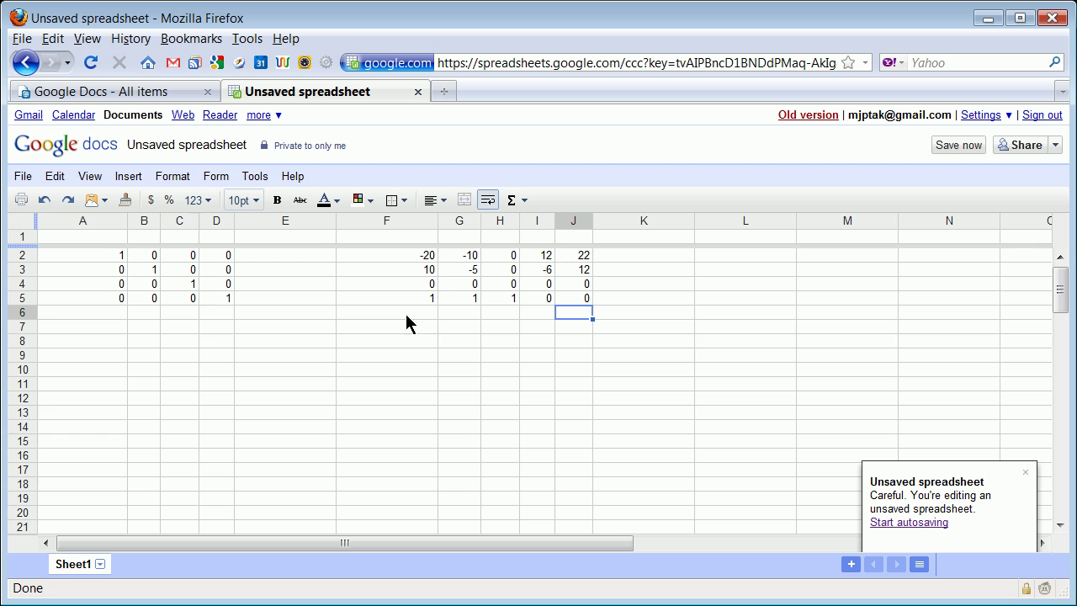
Enter 10 in cells D2 and D3 as the transformation matrix's translation values
{"action": "left_click", "coordinate": [227, 261]}
{"action": "type", "text": "10"}
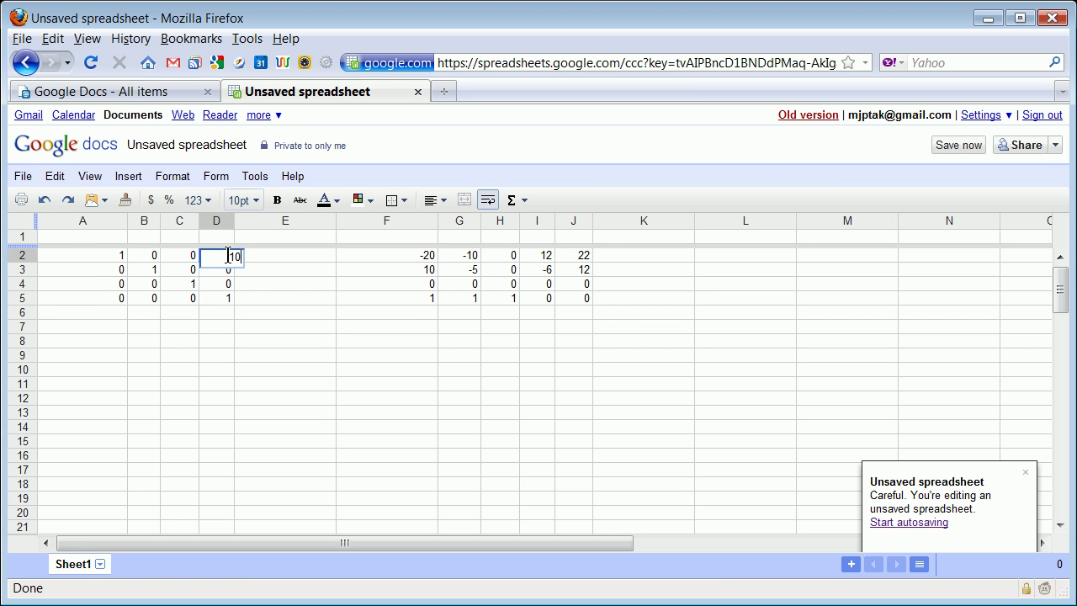
{"action": "key", "text": "Return"}
{"action": "type", "text": "10"}
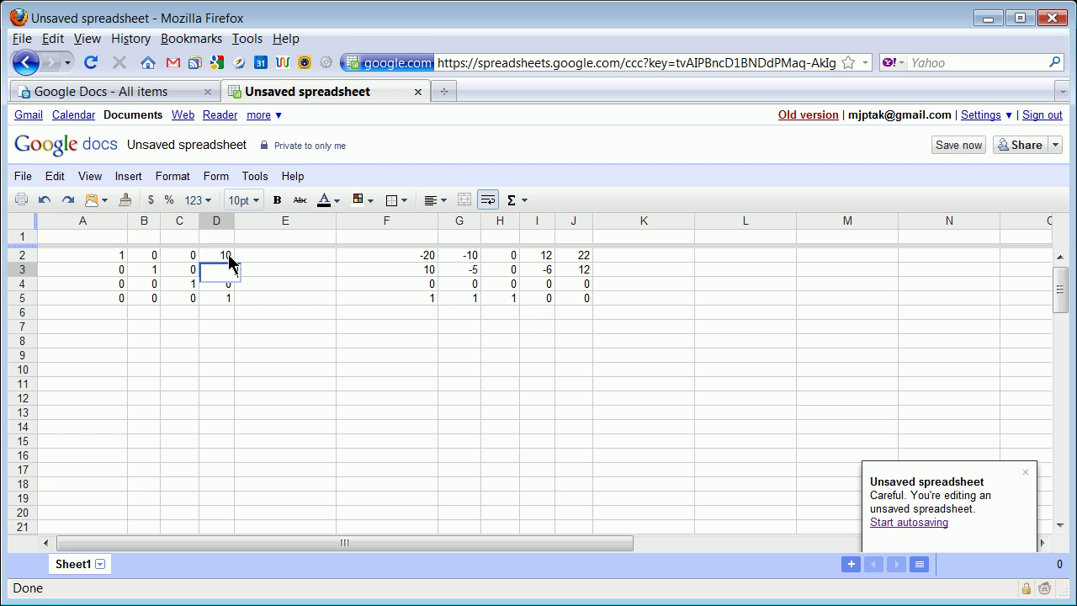
{"action": "key", "text": "Return"}
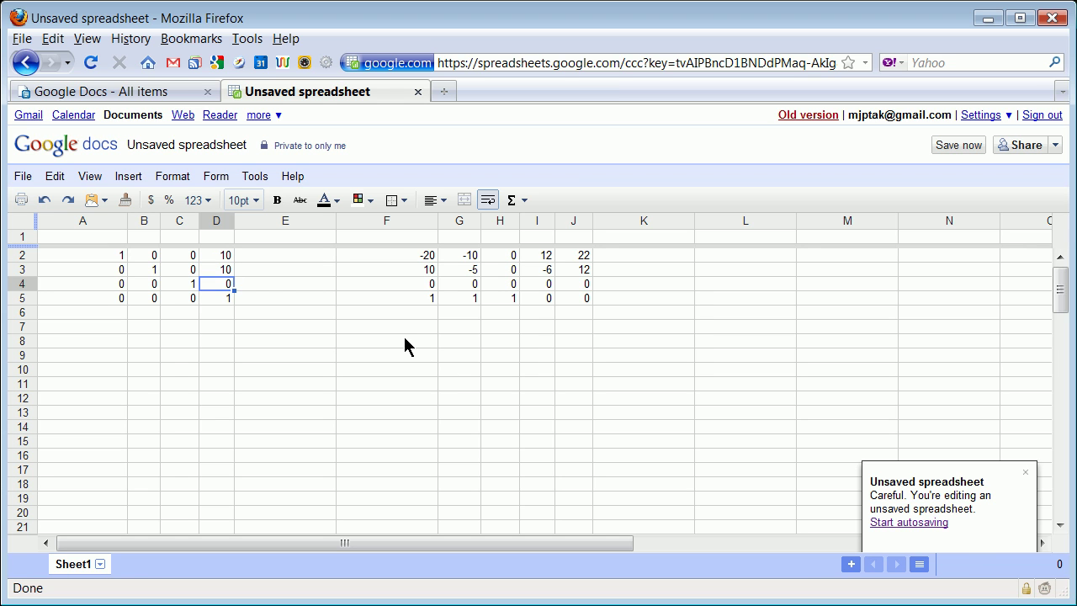
Fill F8:J11 with the product of the two matrices using the array formula =mmult(A2:D5,F2:J5)
{"action": "left_click_drag", "start_coordinate": [405, 338], "coordinate": [590, 380]}
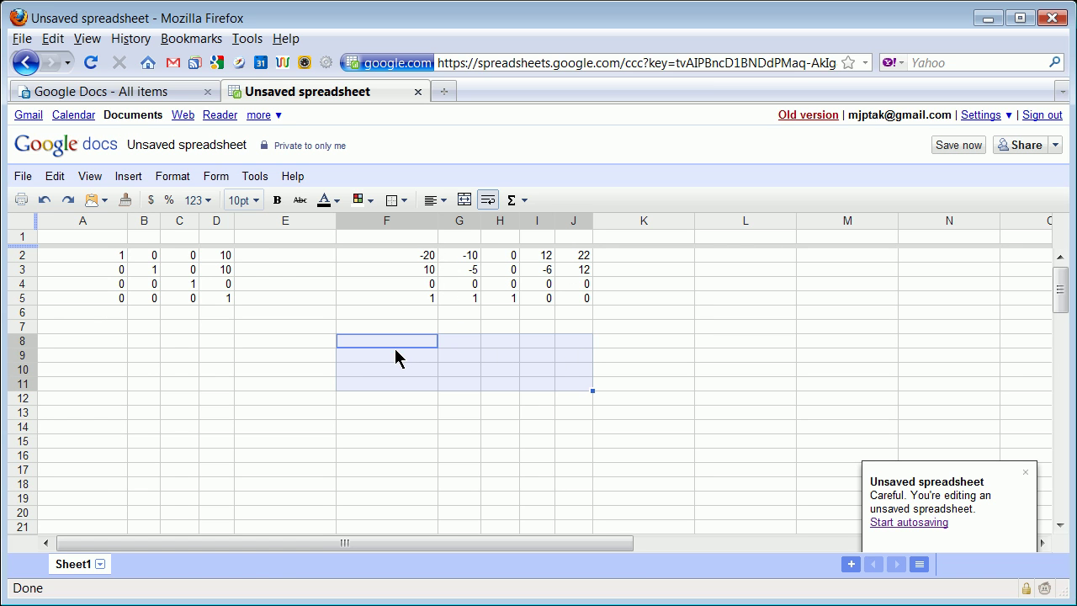
{"action": "type", "text": "="}
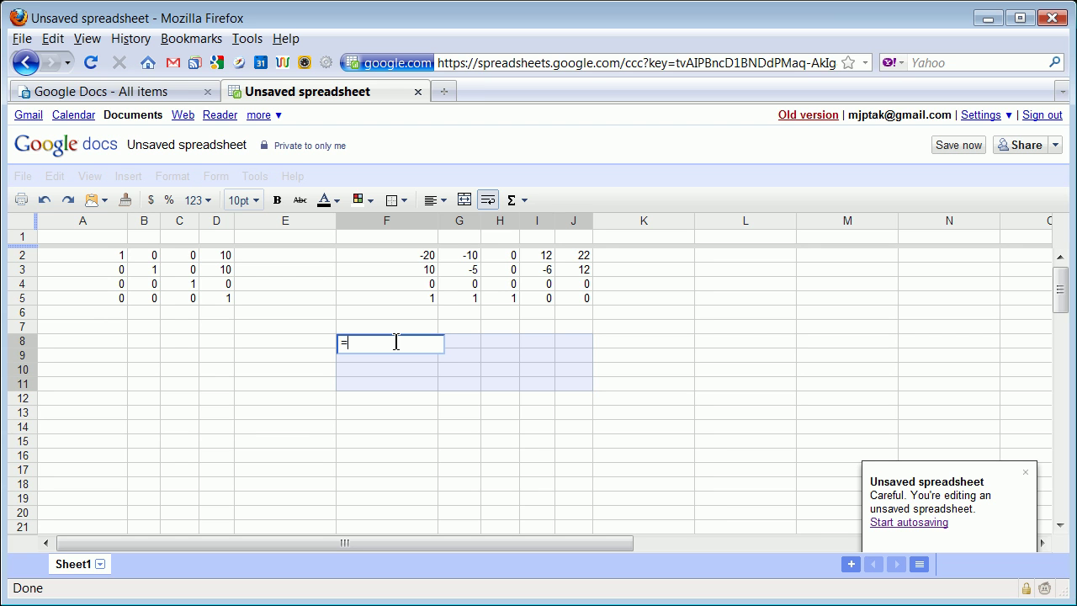
{"action": "type", "text": "mm"}
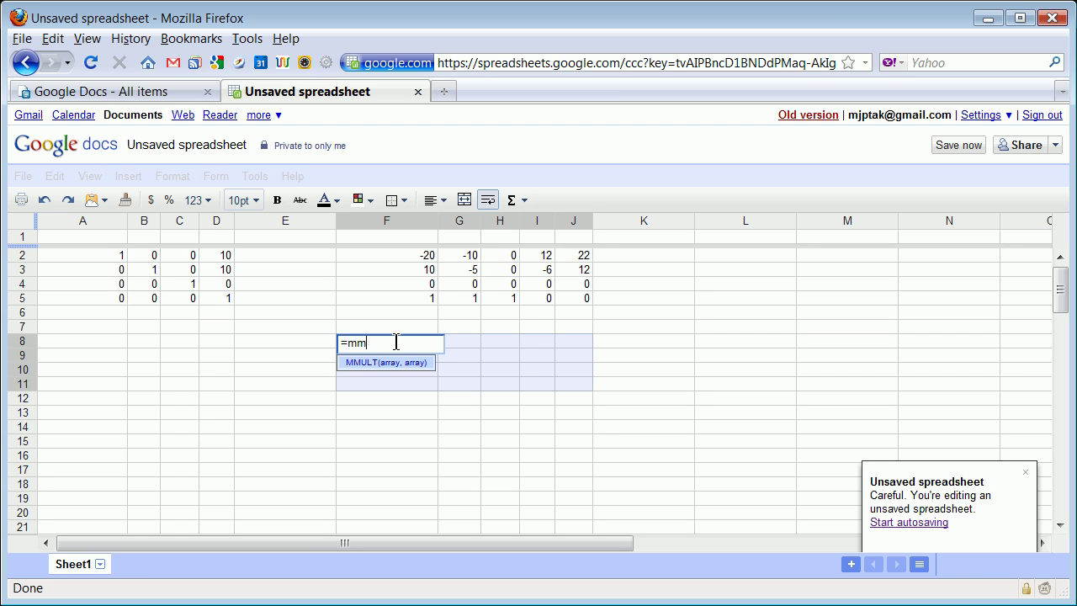
{"action": "type", "text": "ult("}
{"action": "left_click_drag", "start_coordinate": [120, 255], "coordinate": [214, 304]}
{"action": "type", "text": ","}
{"action": "left_click_drag", "start_coordinate": [417, 251], "coordinate": [581, 299]}
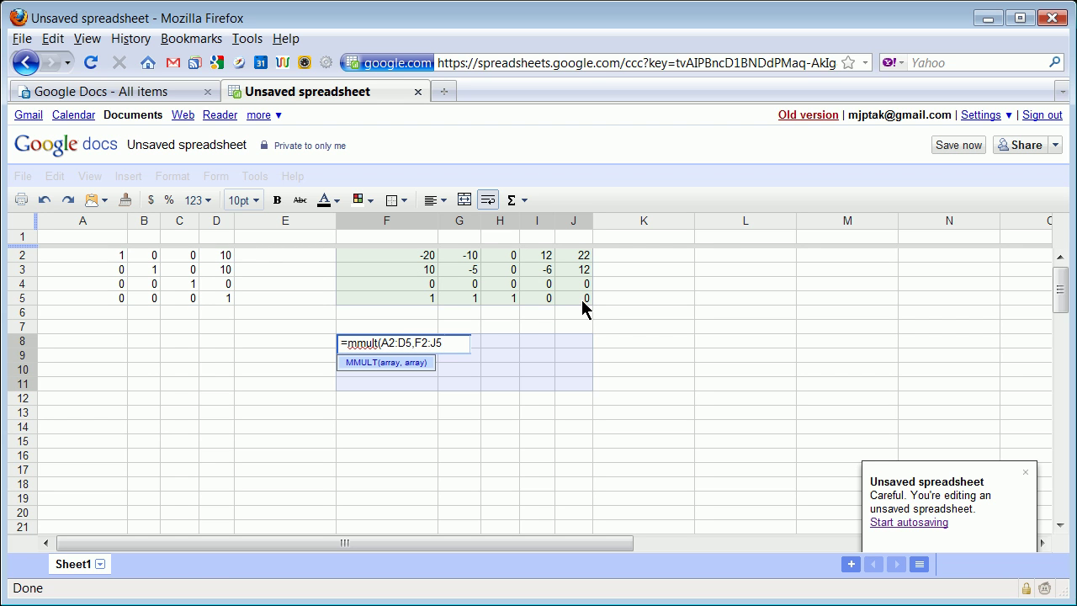
{"action": "type", "text": ")"}
{"action": "key", "text": "Return"}
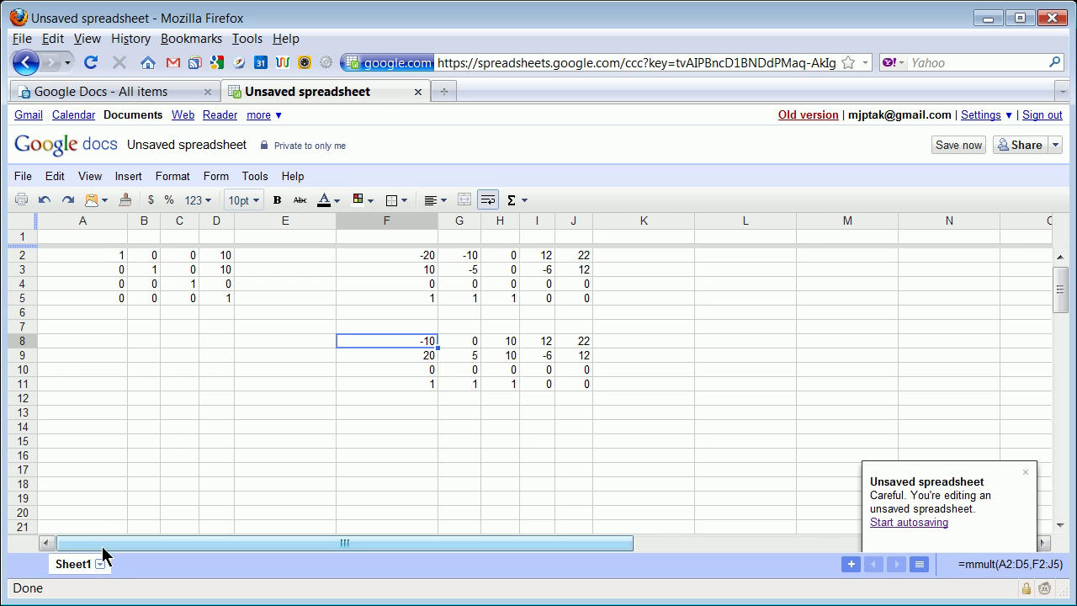
Download the matrix spreadsheet as a file
{"action": "left_click", "coordinate": [29, 177]}
{"action": "mouse_move", "coordinate": [210, 359]}
{"action": "left_click", "coordinate": [320, 403]}
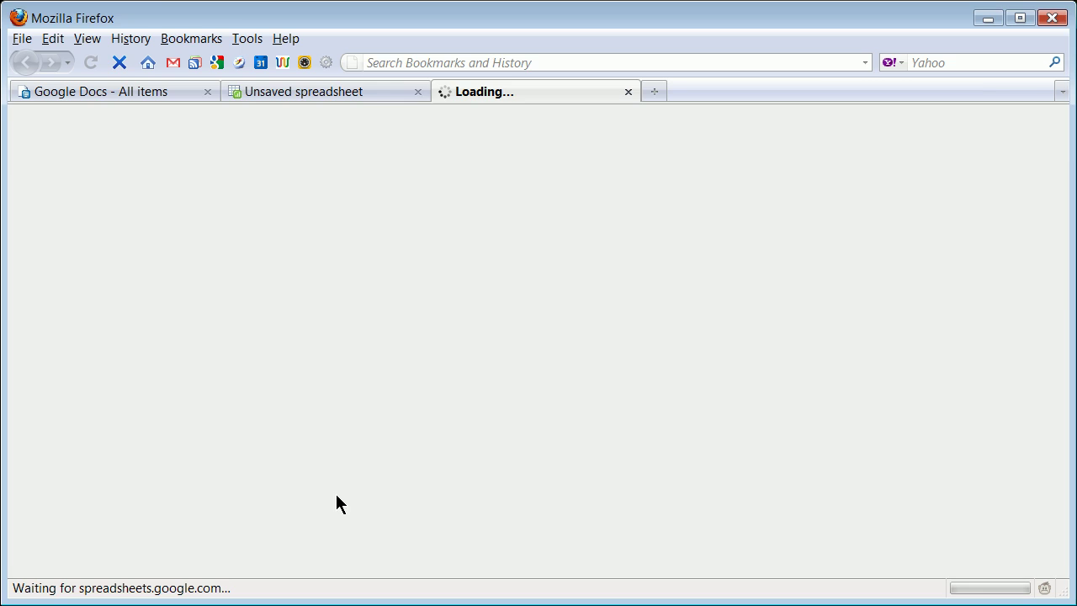
{"action": "left_click", "coordinate": [504, 379]}
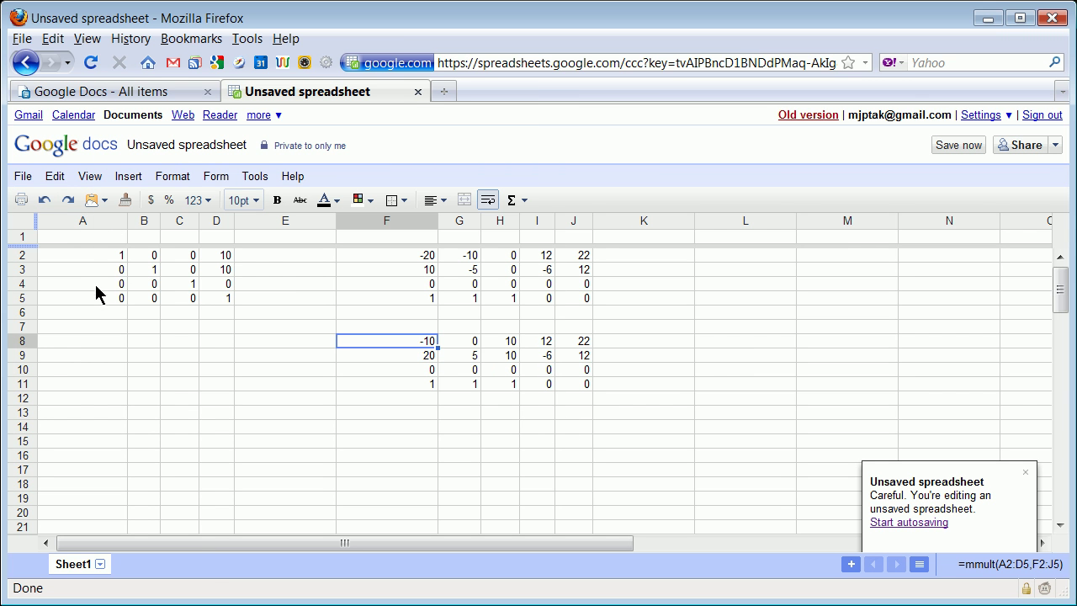
Start a new spreadsheet and enter left1 in cells A2 to A4
{"action": "left_click", "coordinate": [22, 176]}
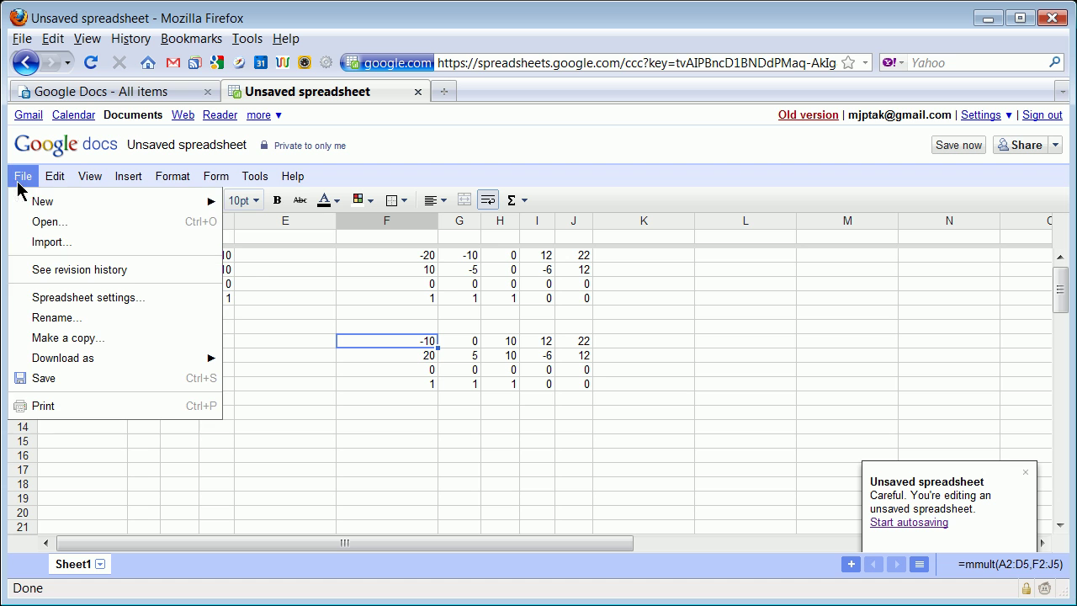
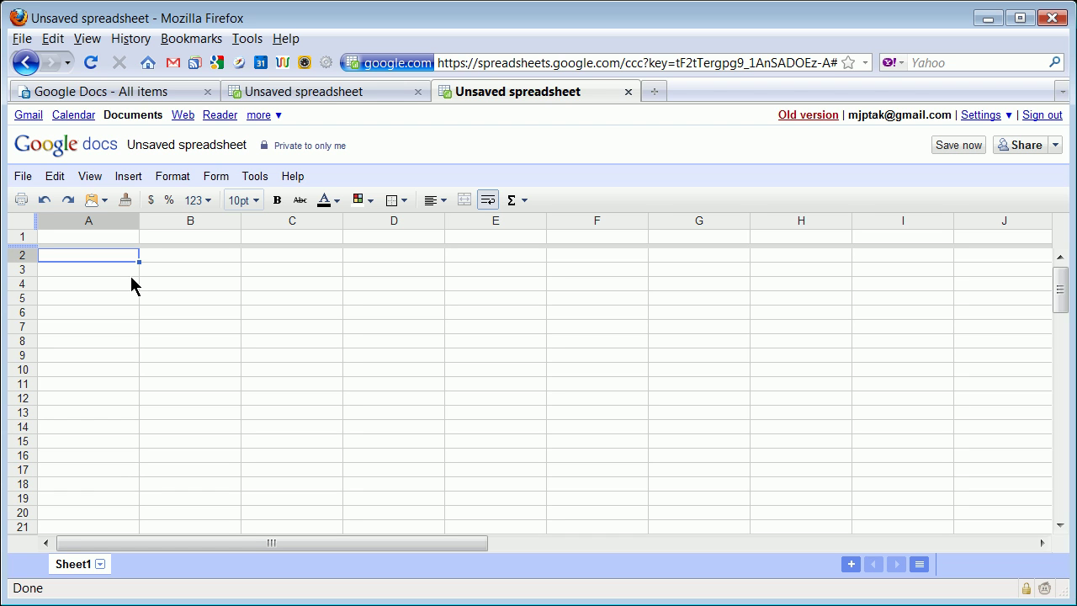
{"action": "type", "text": "left1"}
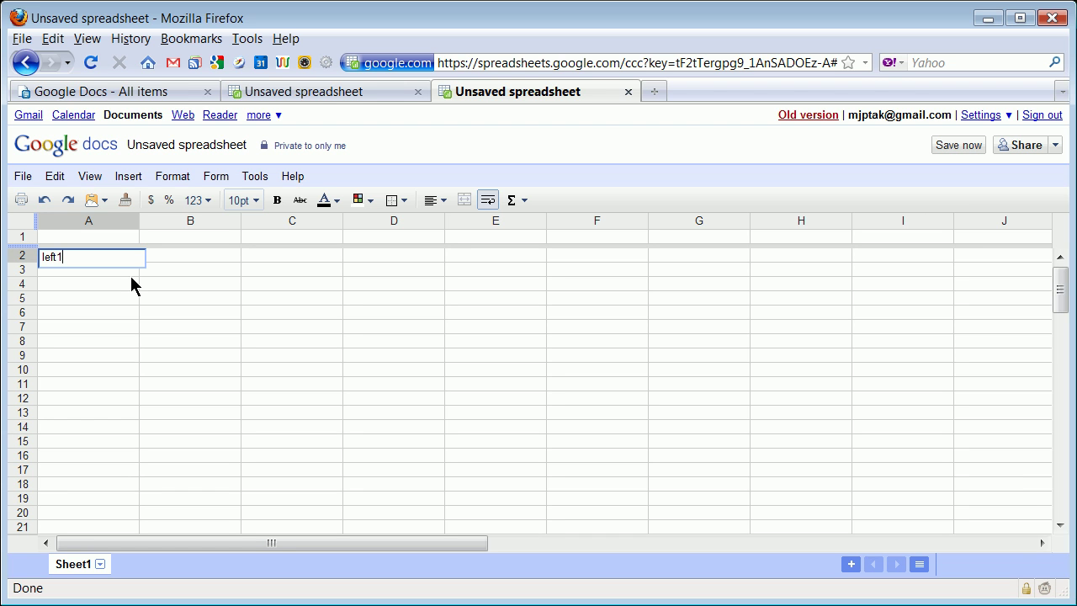
{"action": "key", "text": "Return"}
{"action": "type", "text": "left1"}
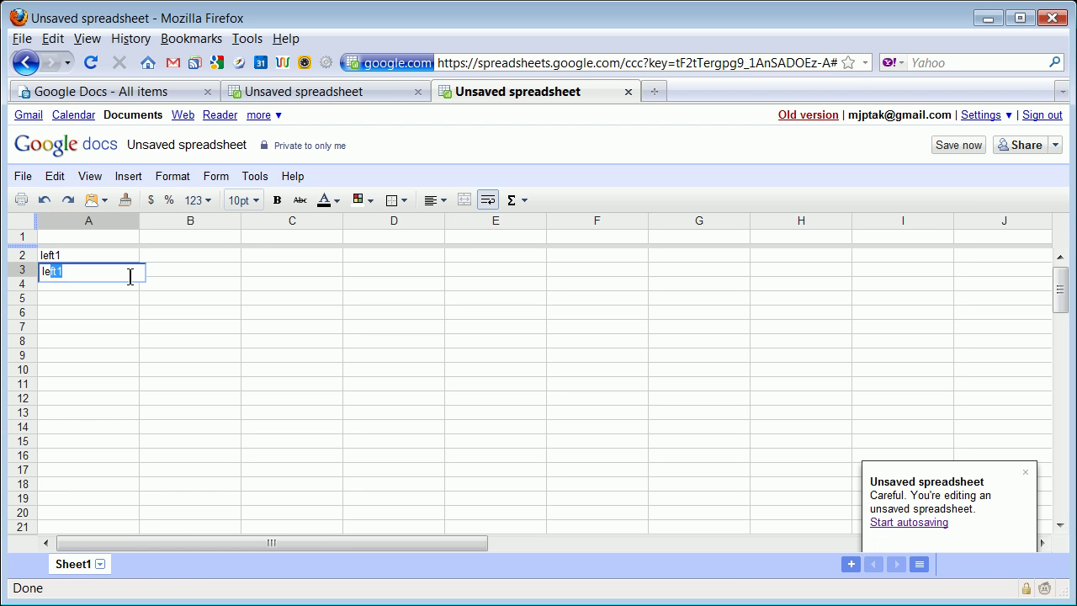
{"action": "key", "text": "Return"}
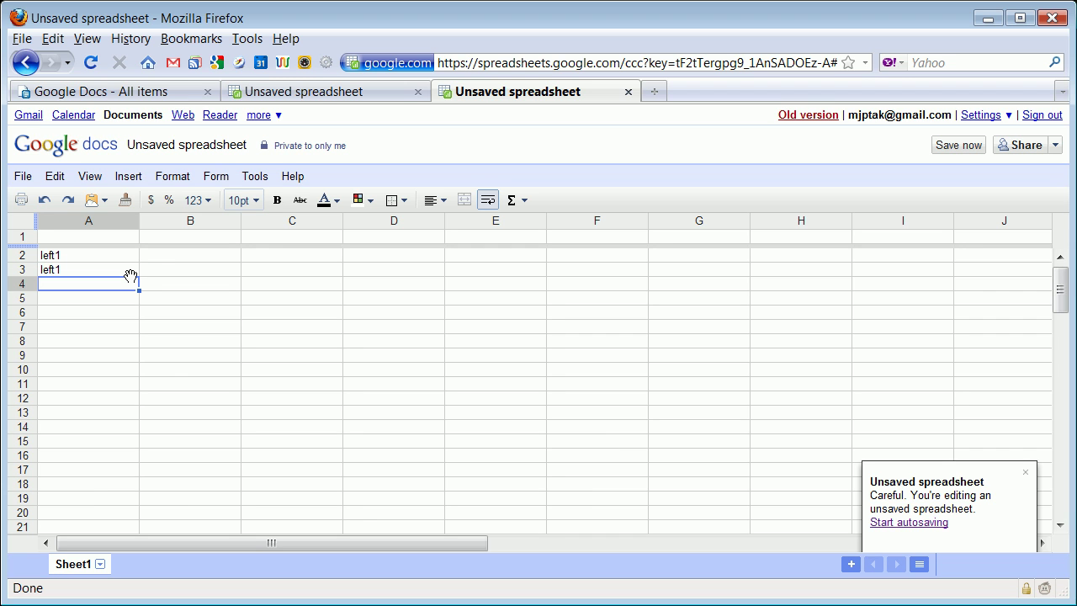
{"action": "type", "text": "left1"}
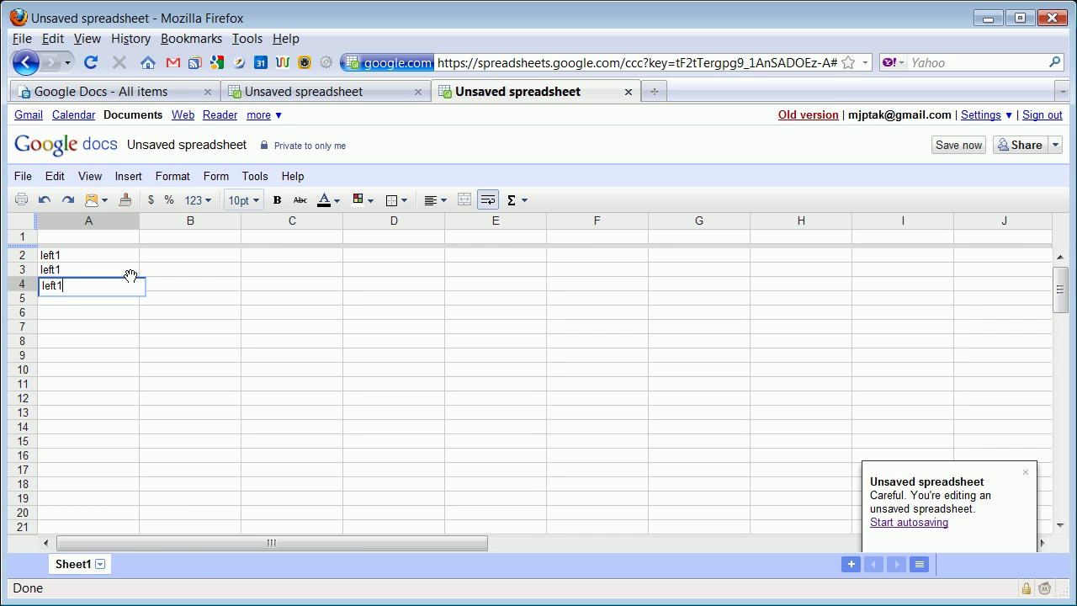
{"action": "key", "text": "Return"}
Enter mid1 in cells A5 to A7
{"action": "type", "text": "mid1"}
{"action": "key", "text": "Return"}
{"action": "type", "text": "mid1"}
{"action": "key", "text": "Return"}
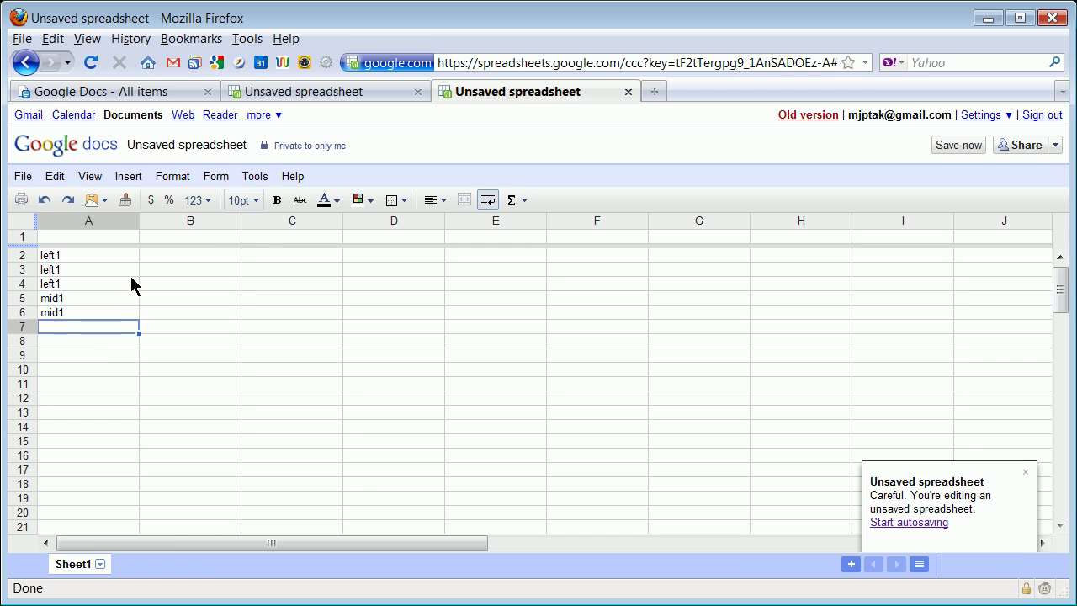
{"action": "type", "text": "mid1"}
{"action": "key", "text": "Return"}
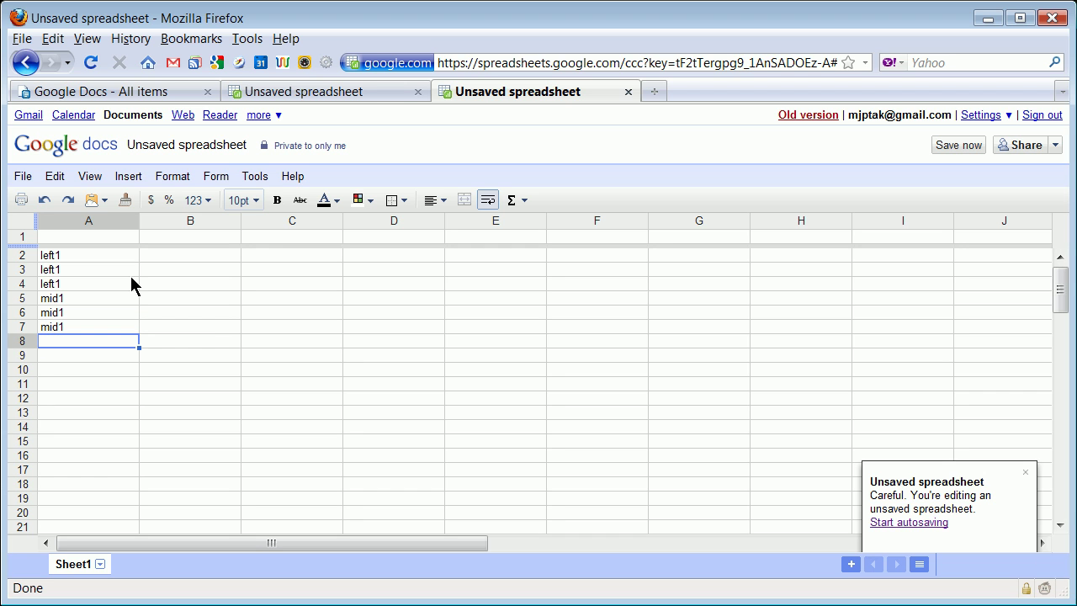
Enter right1 in cells A8 to A10
{"action": "type", "text": "right1"}
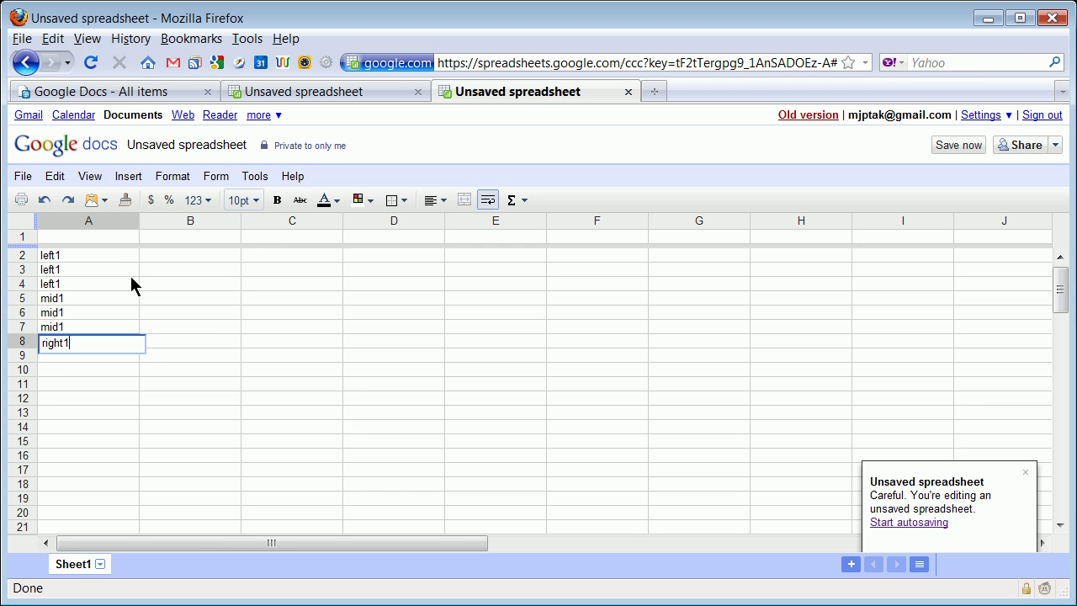
{"action": "key", "text": "Return"}
{"action": "type", "text": "right1"}
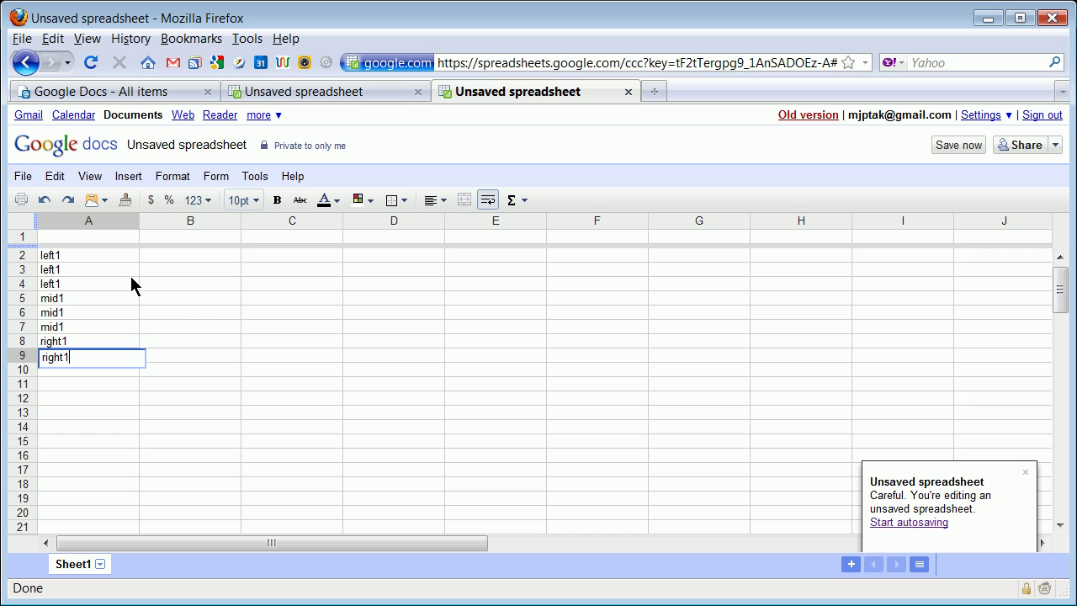
{"action": "key", "text": "Return"}
{"action": "type", "text": "right1"}
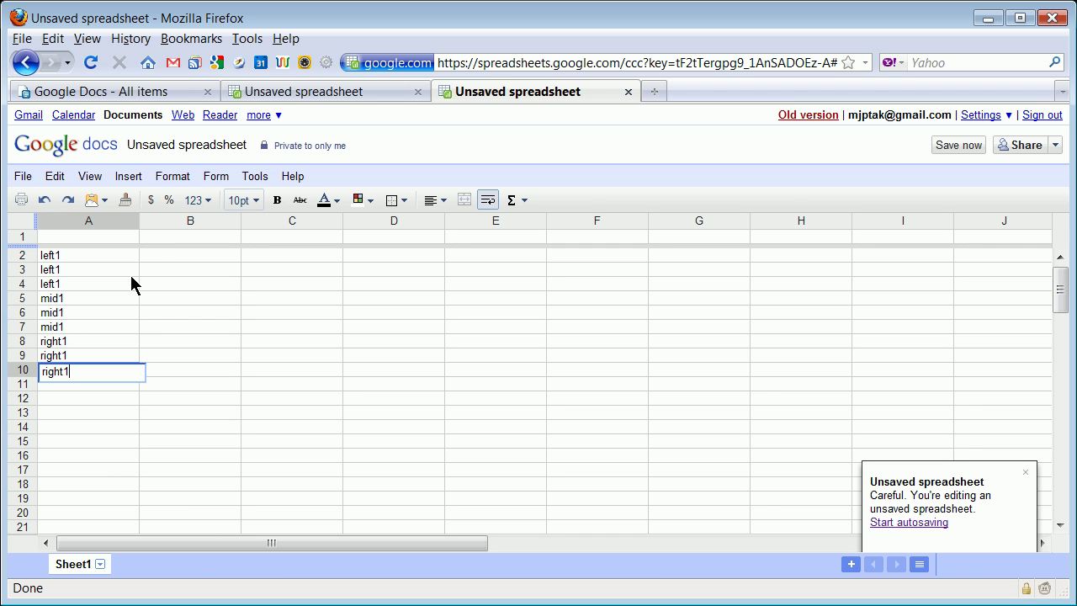
Enter 1901 in cell B2 and copy it into B3 and B4
{"action": "left_click", "coordinate": [158, 260]}
{"action": "type", "text": "1901"}
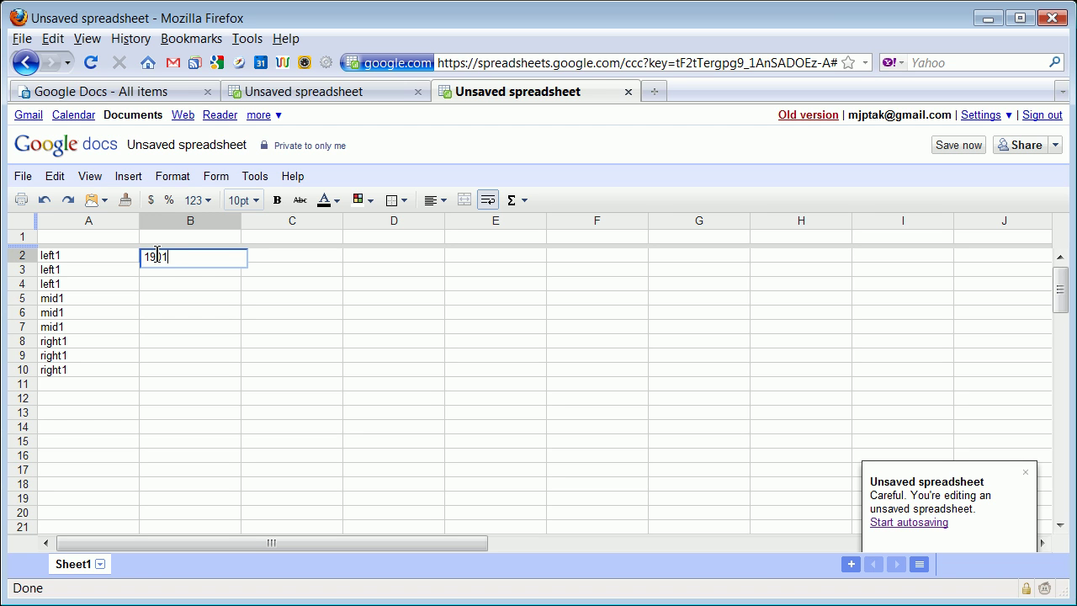
{"action": "left_click", "coordinate": [200, 282]}
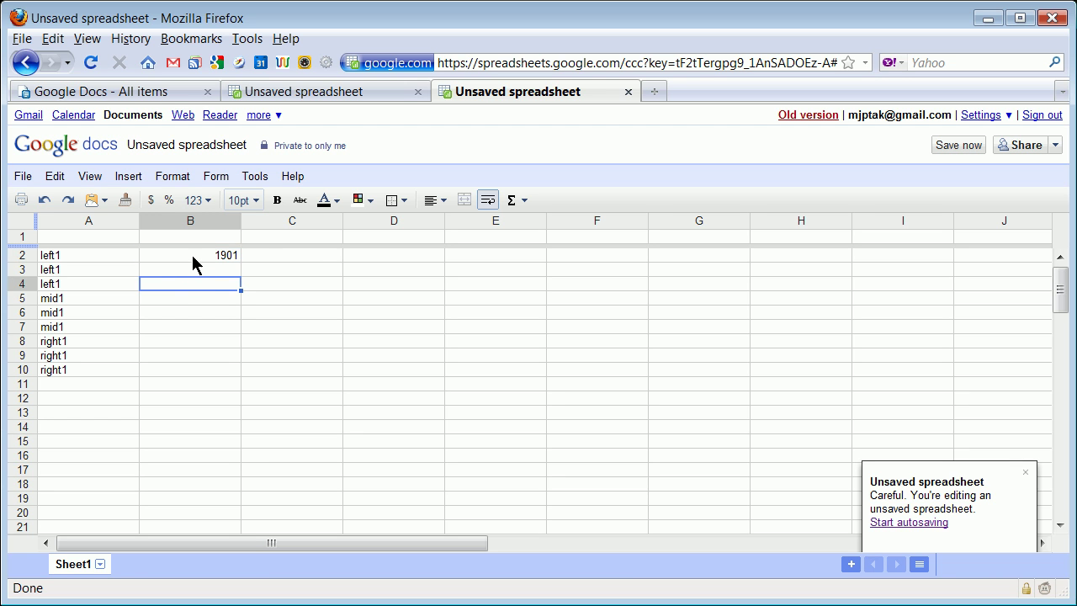
{"action": "left_click", "coordinate": [193, 256]}
{"action": "right_click", "coordinate": [195, 256]}
{"action": "left_click", "coordinate": [253, 288]}
{"action": "left_click_drag", "start_coordinate": [227, 270], "coordinate": [228, 286]}
{"action": "right_click", "coordinate": [227, 284]}
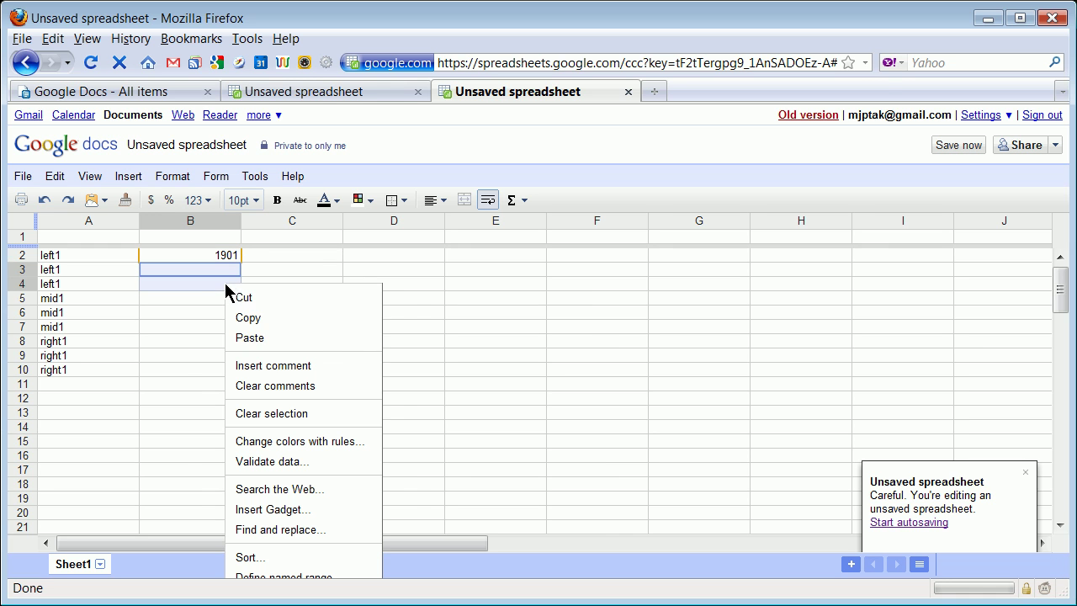
{"action": "left_click", "coordinate": [271, 339]}
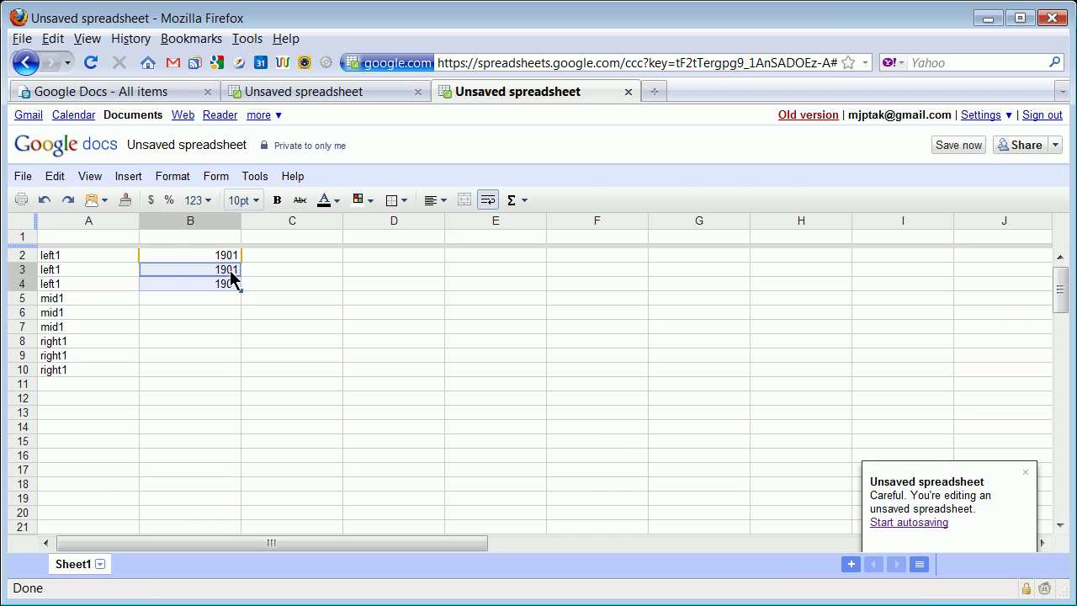
Change the values in cells B3 and B4 to 1902
{"action": "left_click", "coordinate": [231, 271]}
{"action": "double_click", "coordinate": [231, 269]}
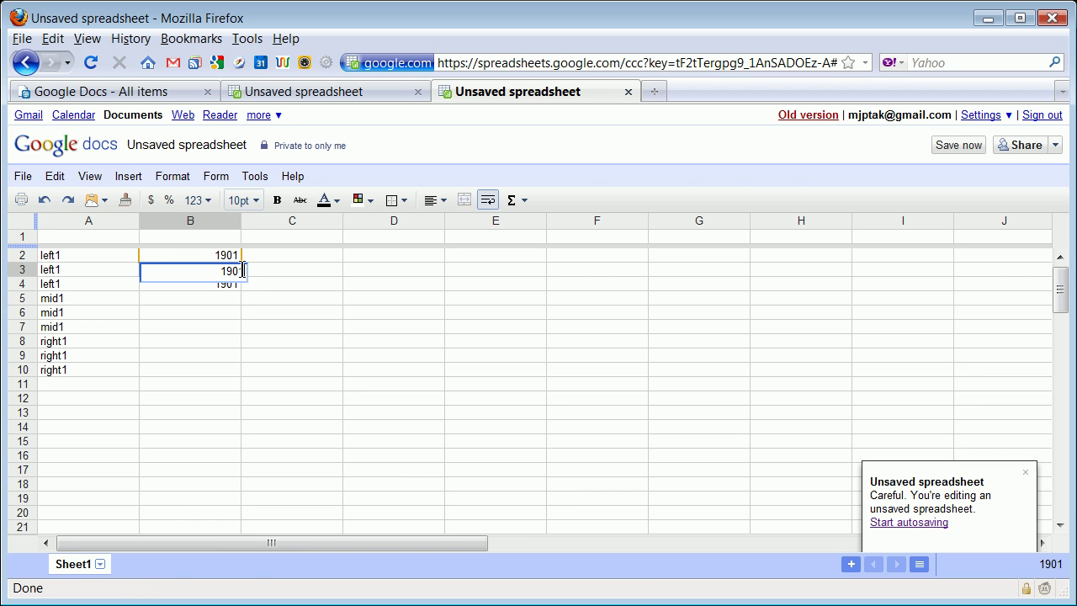
{"action": "key", "text": "BackSpace"}
{"action": "type", "text": "2"}
{"action": "left_click", "coordinate": [230, 301]}
{"action": "left_click", "coordinate": [230, 282]}
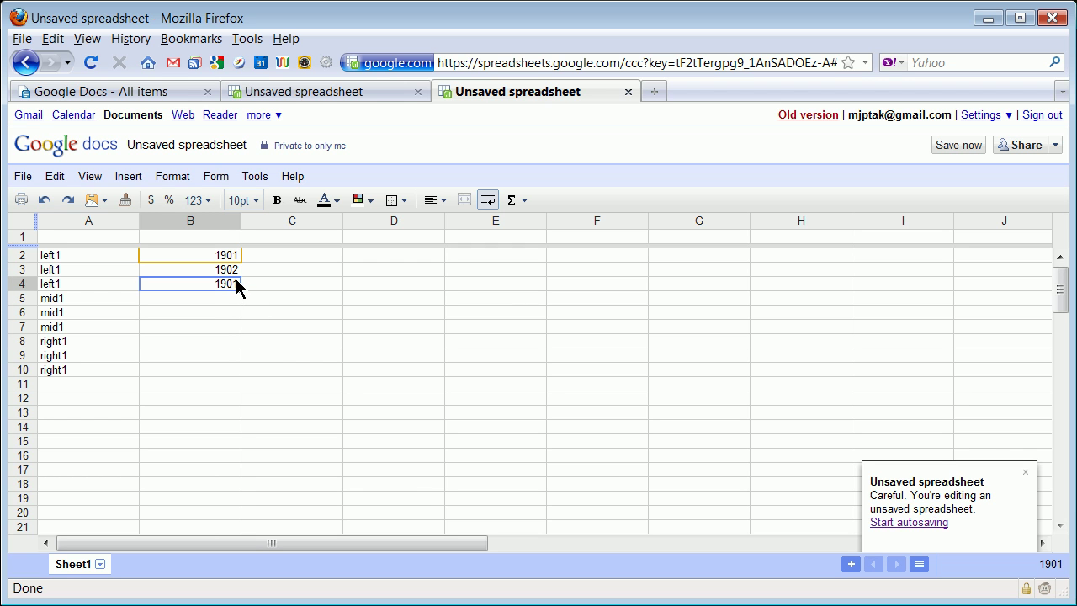
{"action": "double_click", "coordinate": [236, 284]}
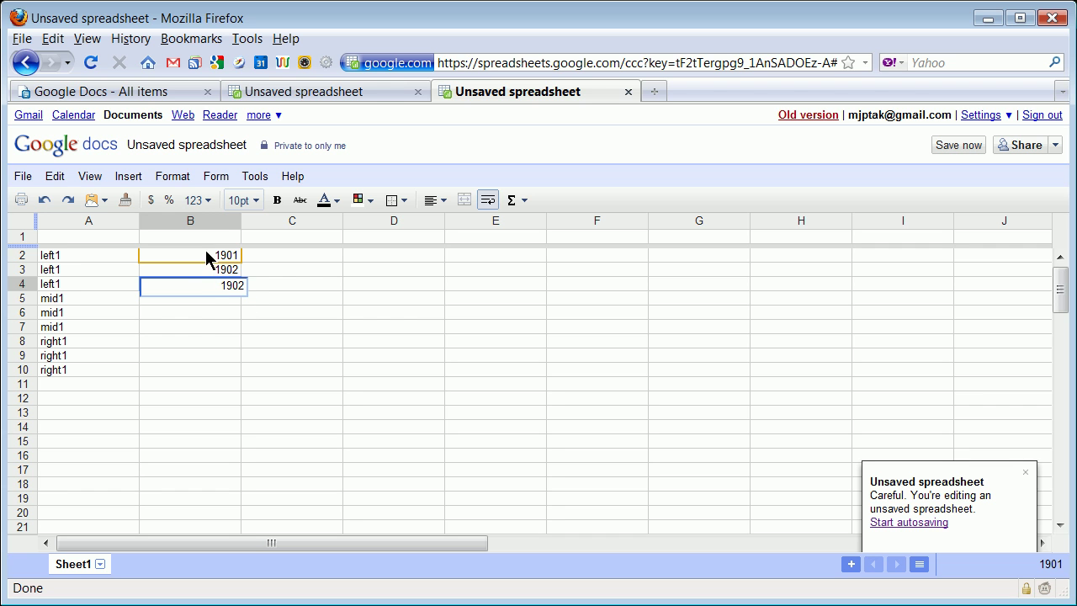
{"action": "left_click", "coordinate": [208, 301]}
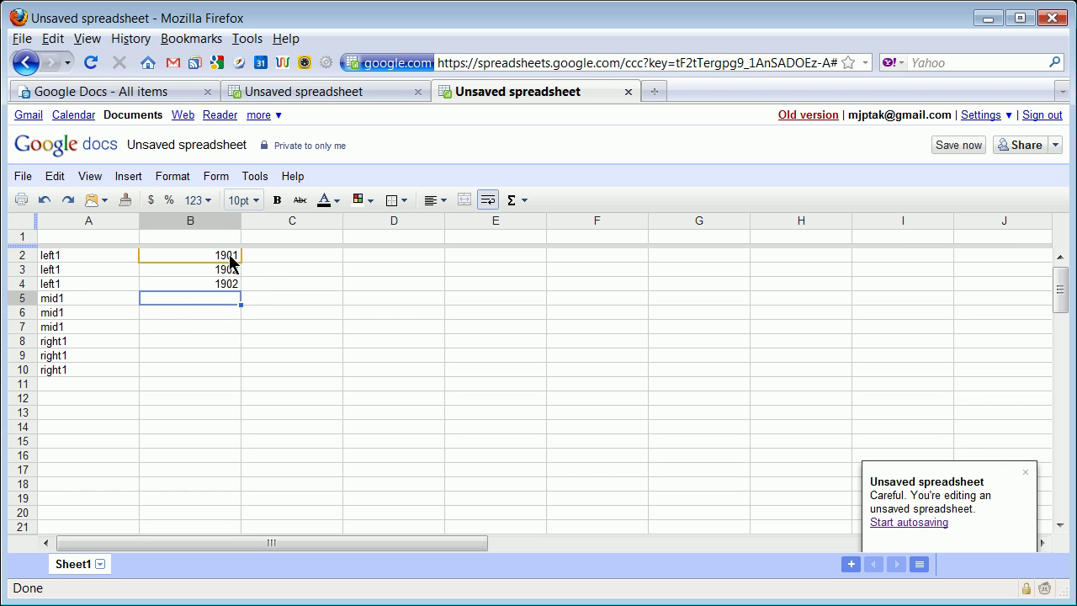
Copy the values of B2:B4 into B5:B7 beside the mid1 labels
{"action": "left_click_drag", "start_coordinate": [229, 255], "coordinate": [231, 284]}
{"action": "right_click", "coordinate": [231, 284]}
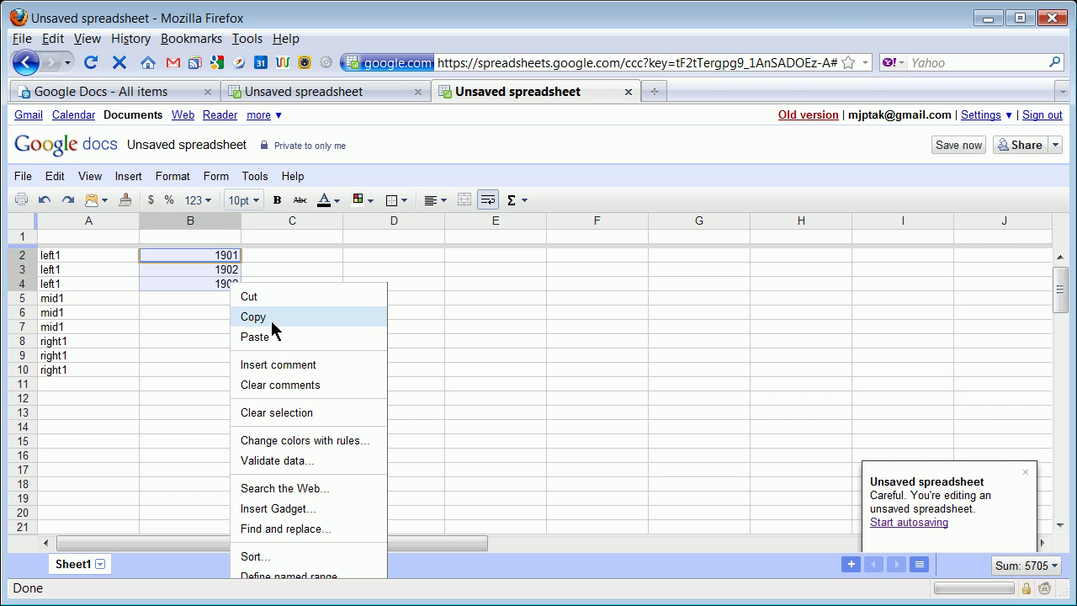
{"action": "left_click", "coordinate": [269, 318]}
{"action": "left_click_drag", "start_coordinate": [214, 300], "coordinate": [216, 327]}
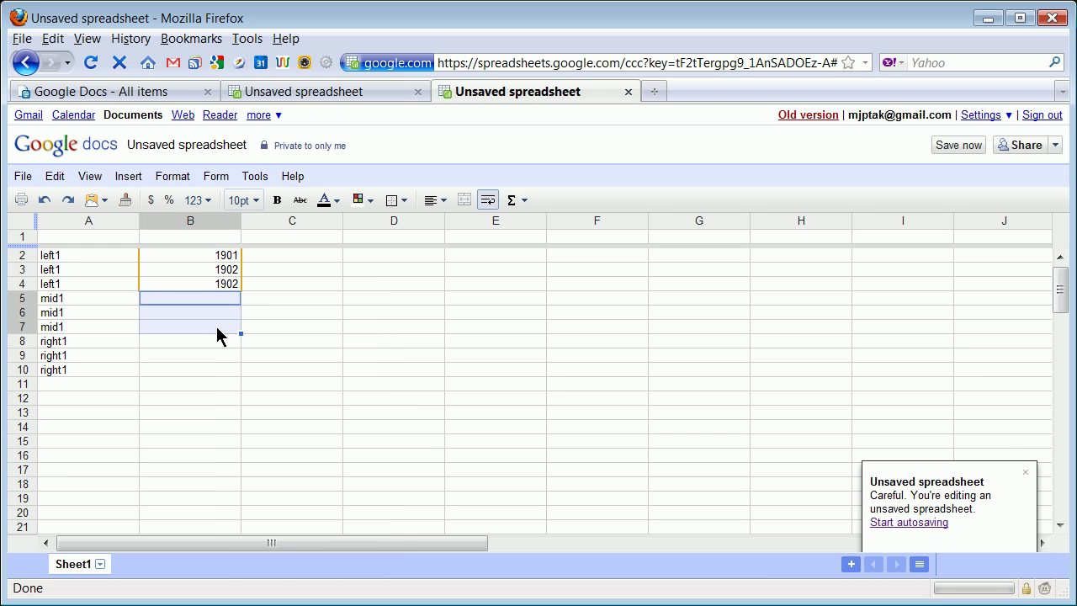
{"action": "right_click", "coordinate": [216, 326]}
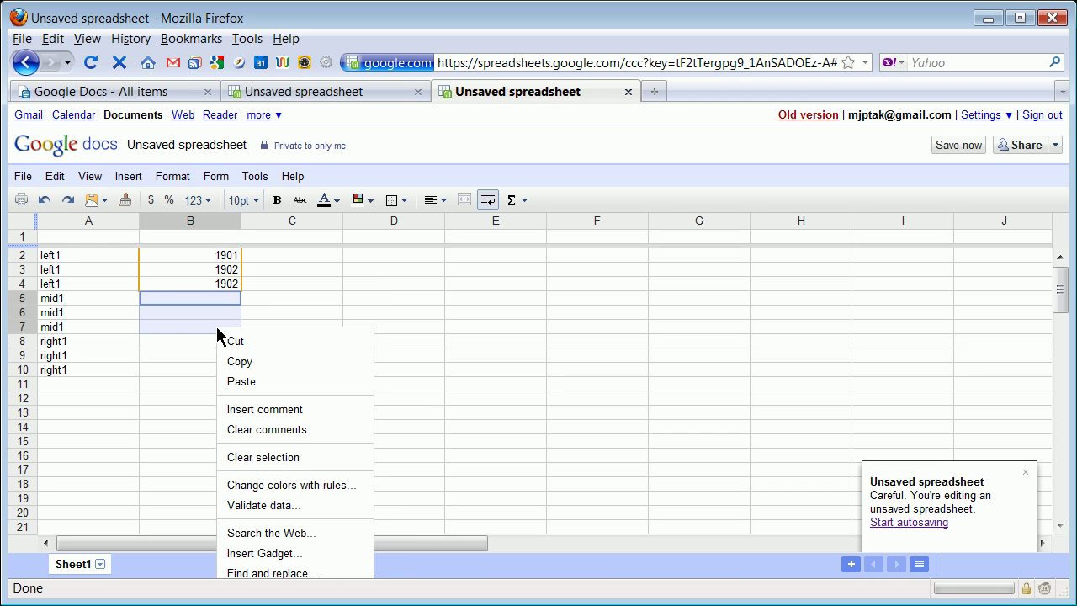
{"action": "left_click", "coordinate": [246, 380]}
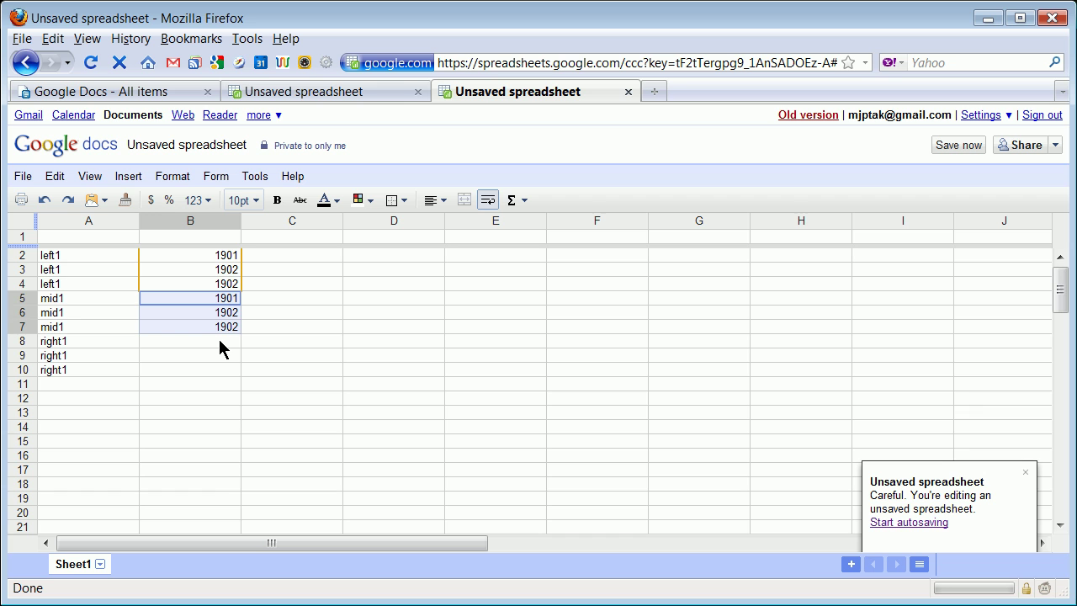
Paste the same three copied values into B8:B10 beside the right1 labels
{"action": "left_click_drag", "start_coordinate": [219, 339], "coordinate": [217, 368]}
{"action": "right_click", "coordinate": [217, 376]}
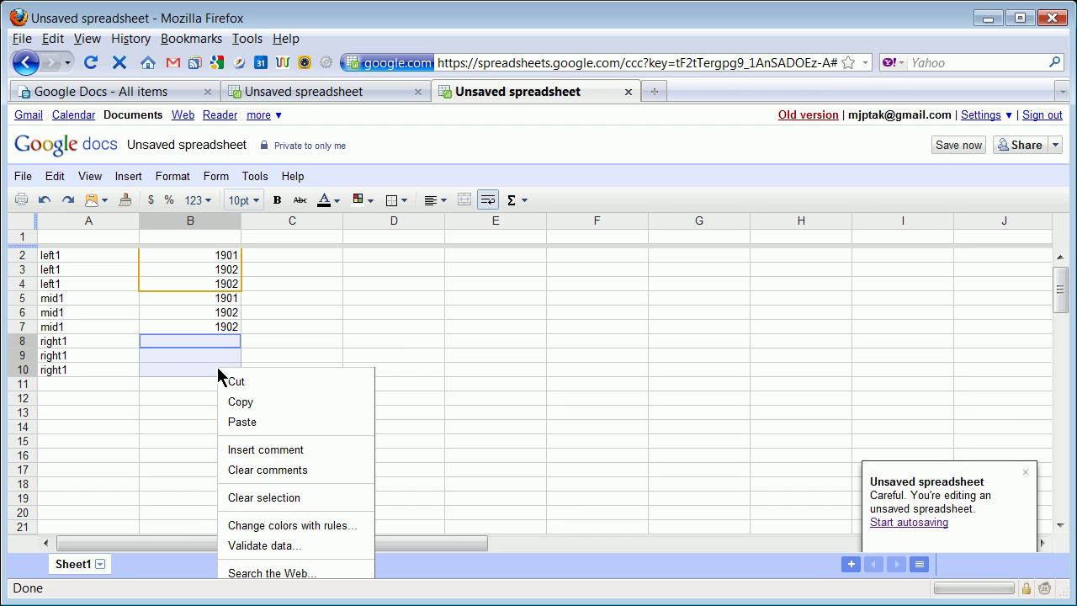
{"action": "left_click", "coordinate": [248, 423]}
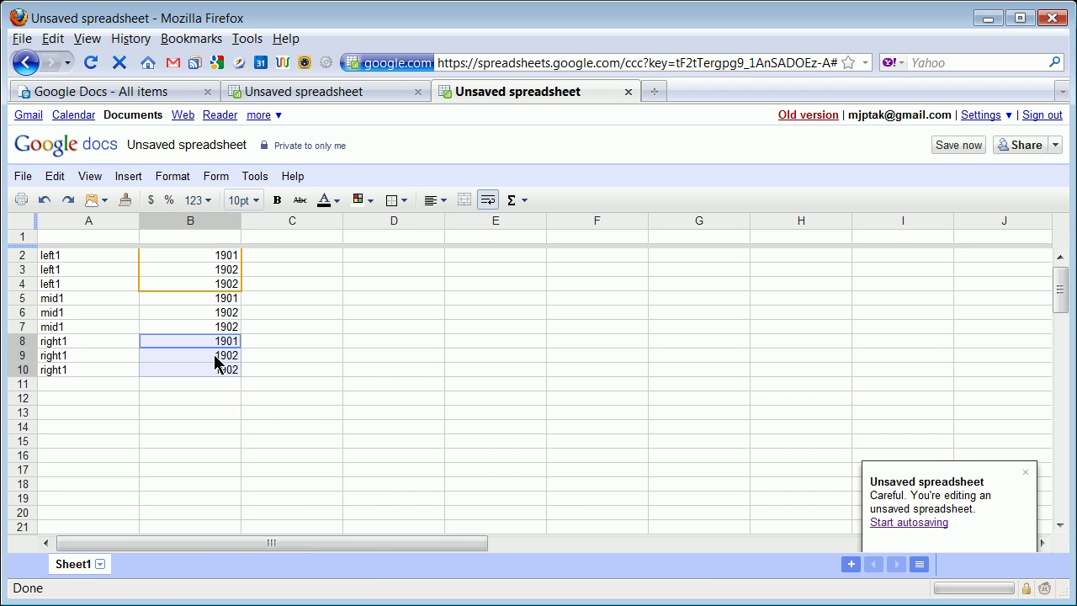
Enter -20 in cell C2 and 10 in cell D2 for the first left1 entry
{"action": "left_click", "coordinate": [294, 255]}
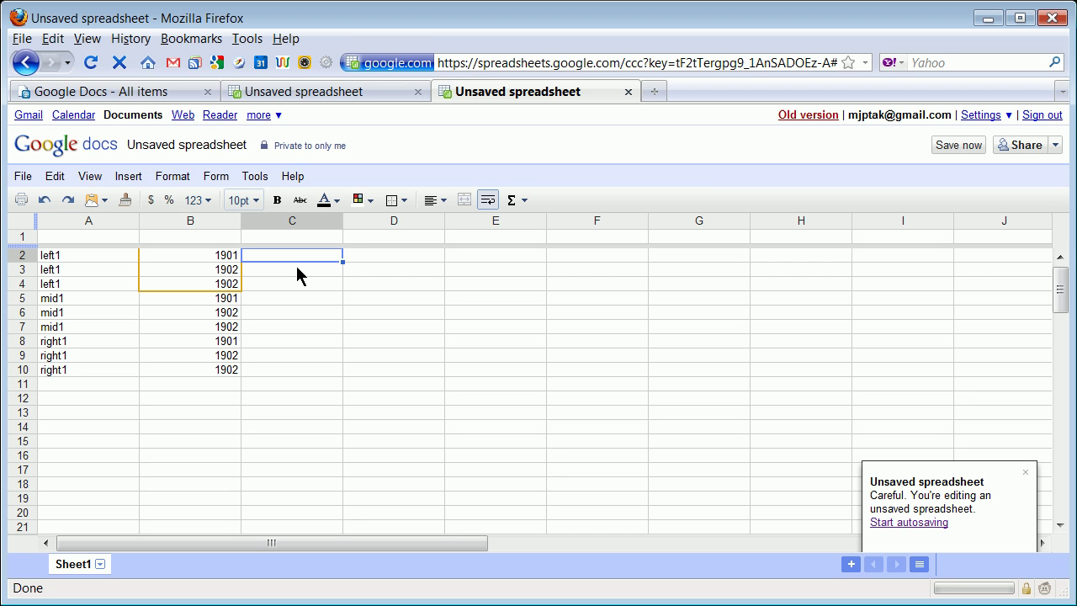
{"action": "type", "text": "-20"}
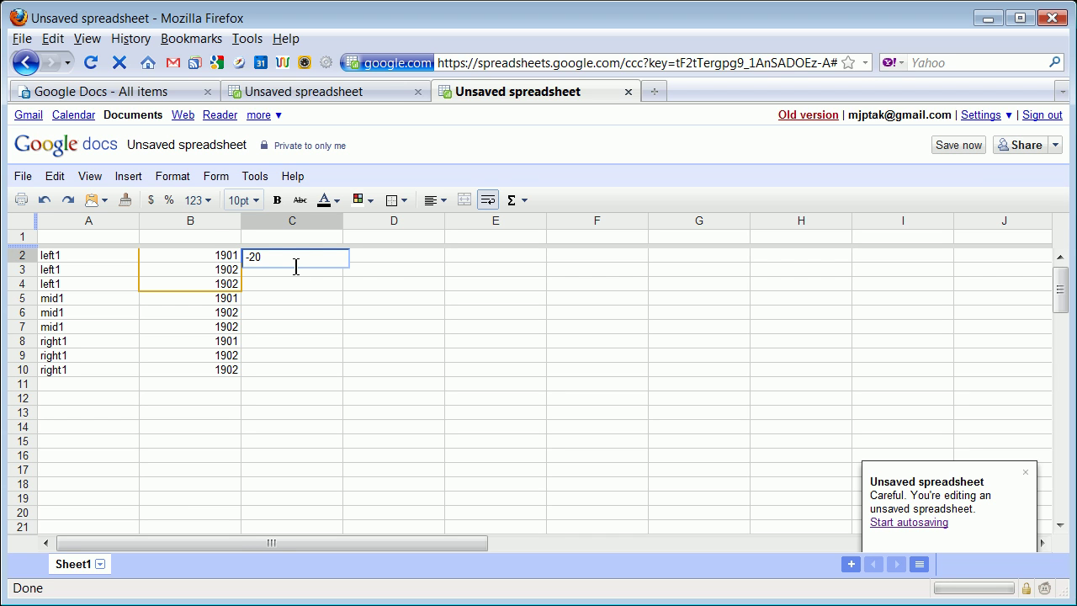
{"action": "left_click", "coordinate": [413, 255]}
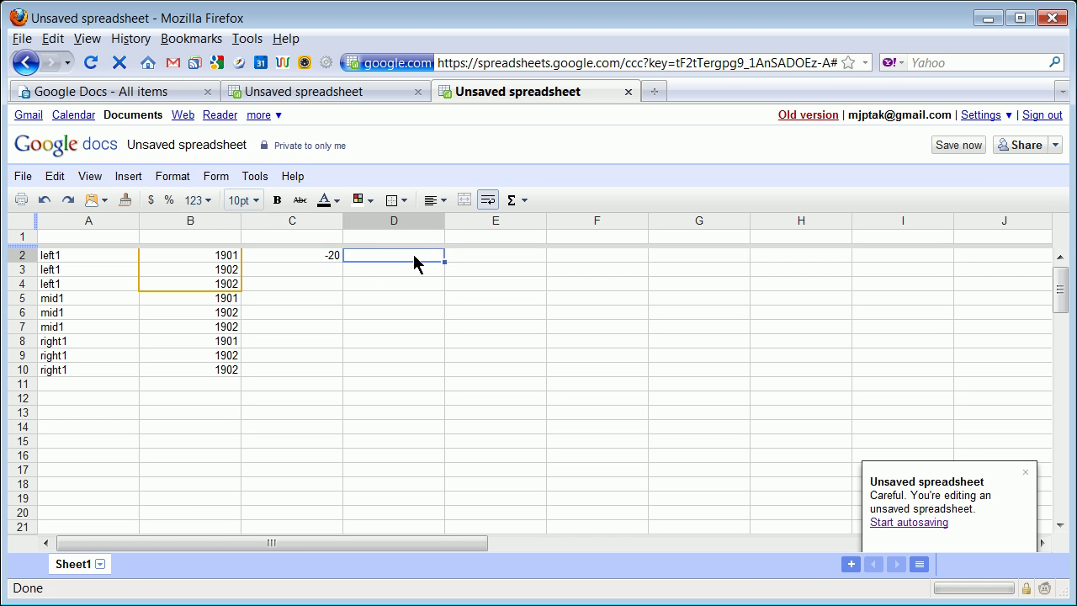
{"action": "type", "text": "10"}
Enter -18 in cell C3 and 8 in cell D3 for the second left1 entry
{"action": "left_click", "coordinate": [319, 267]}
{"action": "type", "text": "-"}
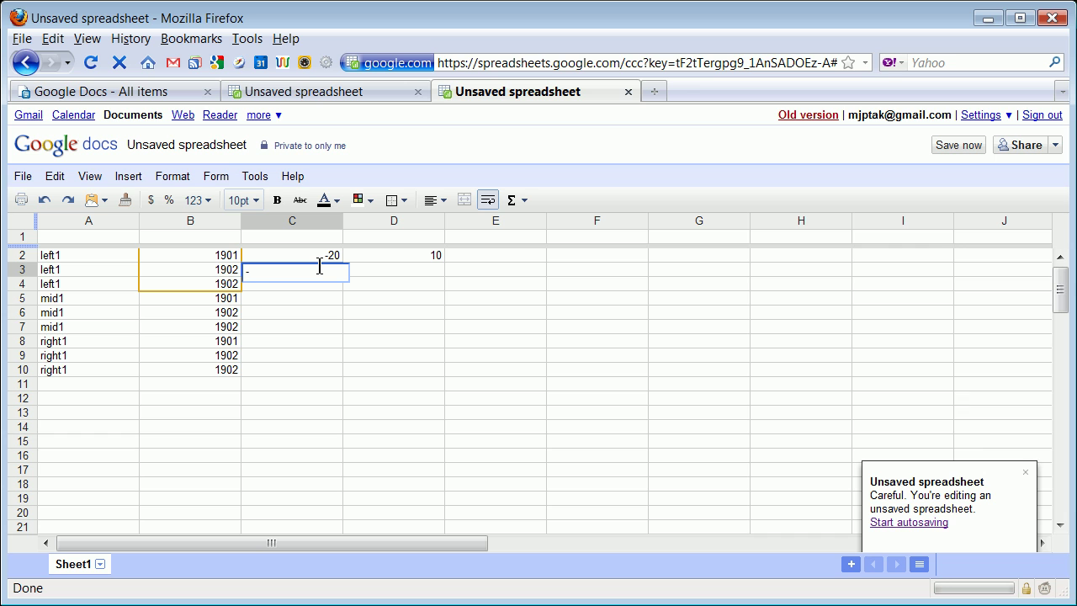
{"action": "type", "text": "2"}
{"action": "key", "text": "BackSpace"}
{"action": "type", "text": "18"}
{"action": "left_click", "coordinate": [431, 269]}
{"action": "type", "text": "8"}
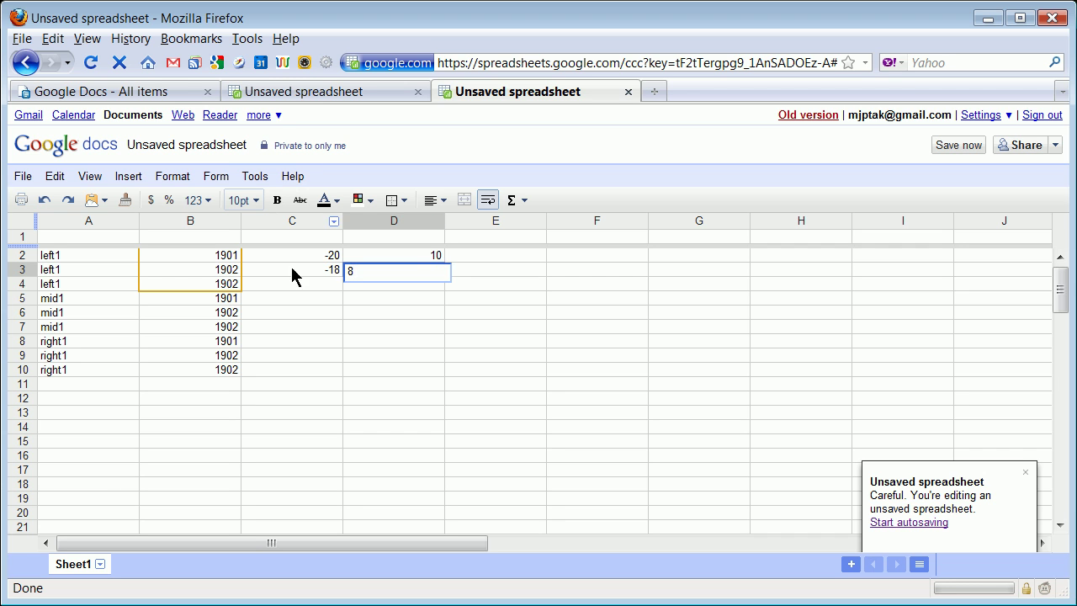
Enter -16 in cell C4 and 6 in cell D4 for the third left1 entry
{"action": "left_click", "coordinate": [319, 288]}
{"action": "type", "text": "-"}
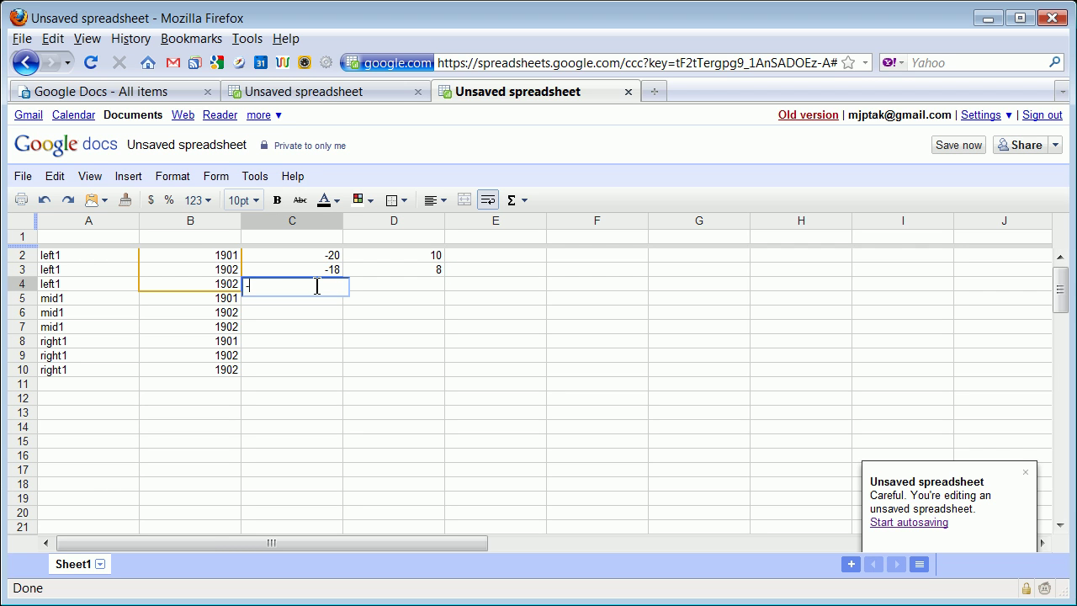
{"action": "type", "text": "16"}
{"action": "left_click", "coordinate": [437, 287]}
{"action": "type", "text": "6"}
{"action": "left_click", "coordinate": [403, 315]}
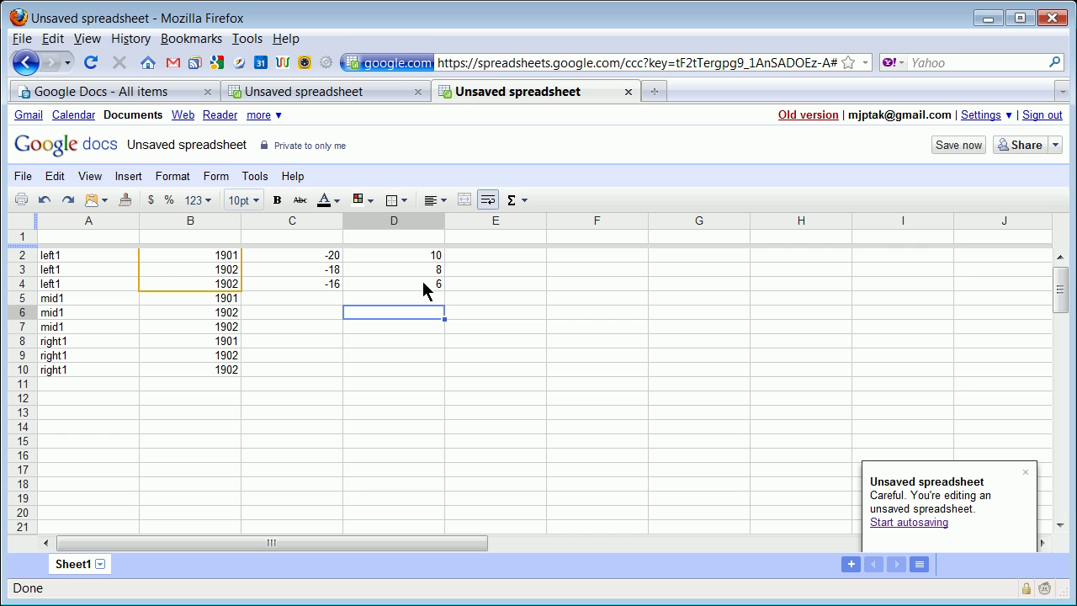
{"action": "left_click", "coordinate": [331, 269]}
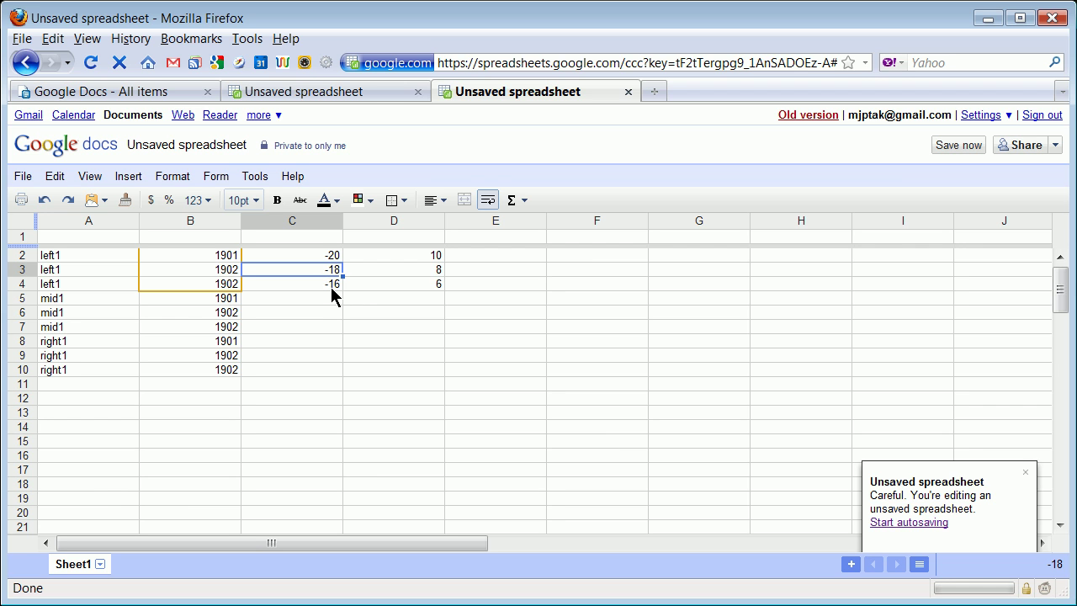
Enter 0 in each of cells C5, C6 and C7 for the mid1 entries
{"action": "left_click", "coordinate": [326, 297]}
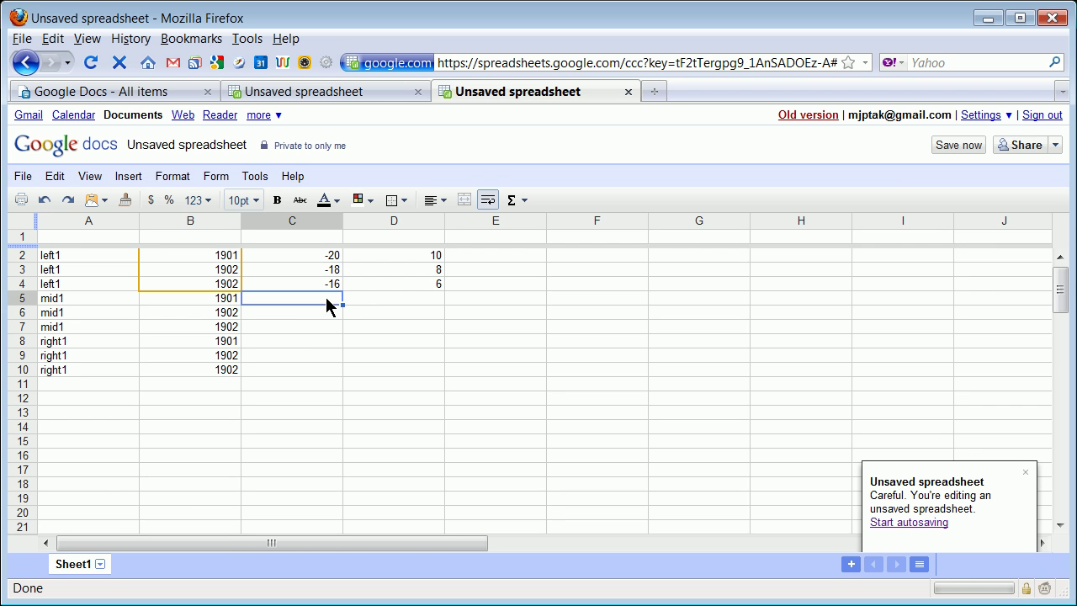
{"action": "type", "text": "0"}
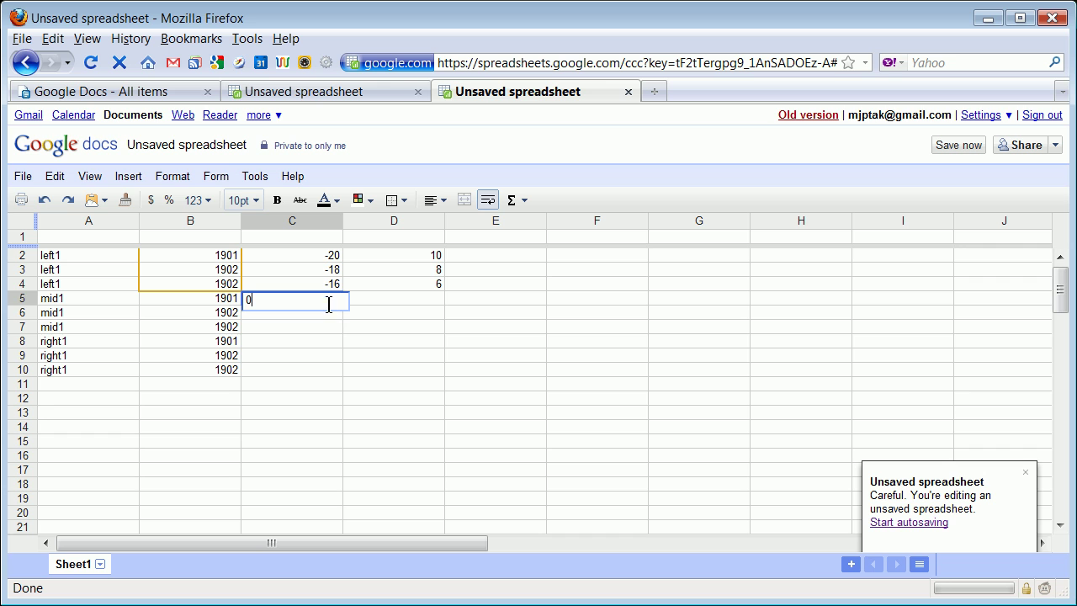
{"action": "left_click", "coordinate": [313, 322]}
{"action": "left_click", "coordinate": [323, 311]}
{"action": "type", "text": "0"}
{"action": "left_click", "coordinate": [322, 329]}
{"action": "type", "text": "0"}
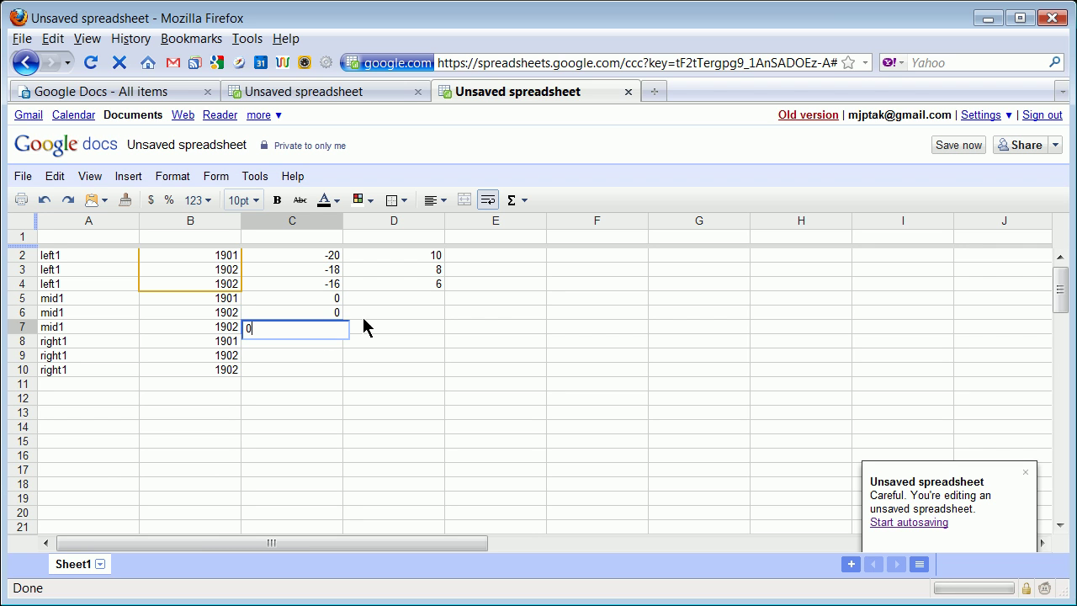
{"action": "left_click", "coordinate": [384, 316]}
Enter 4, 2 and 0 in cells D5, D6 and D7 for the mid1 entries
{"action": "left_click", "coordinate": [433, 297]}
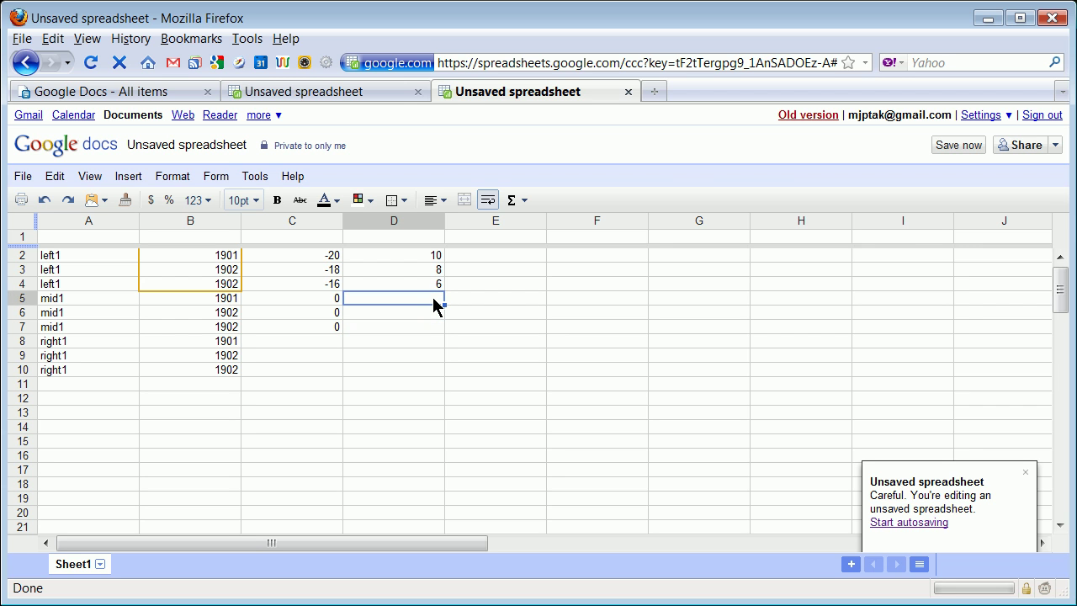
{"action": "type", "text": "4"}
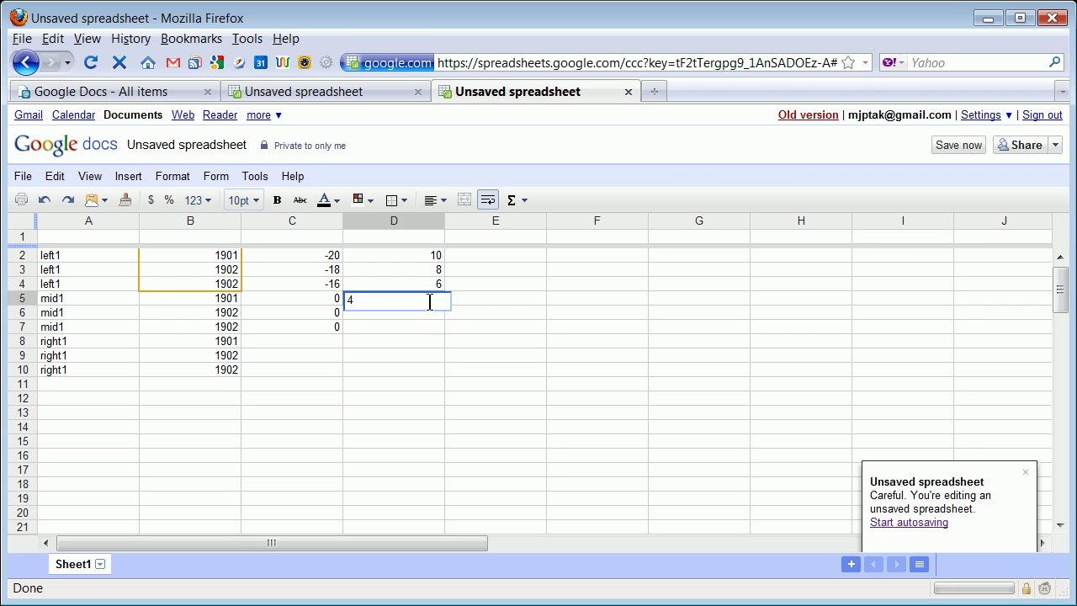
{"action": "left_click", "coordinate": [424, 314]}
{"action": "type", "text": "3"}
{"action": "key", "text": "BackSpace"}
{"action": "type", "text": "2"}
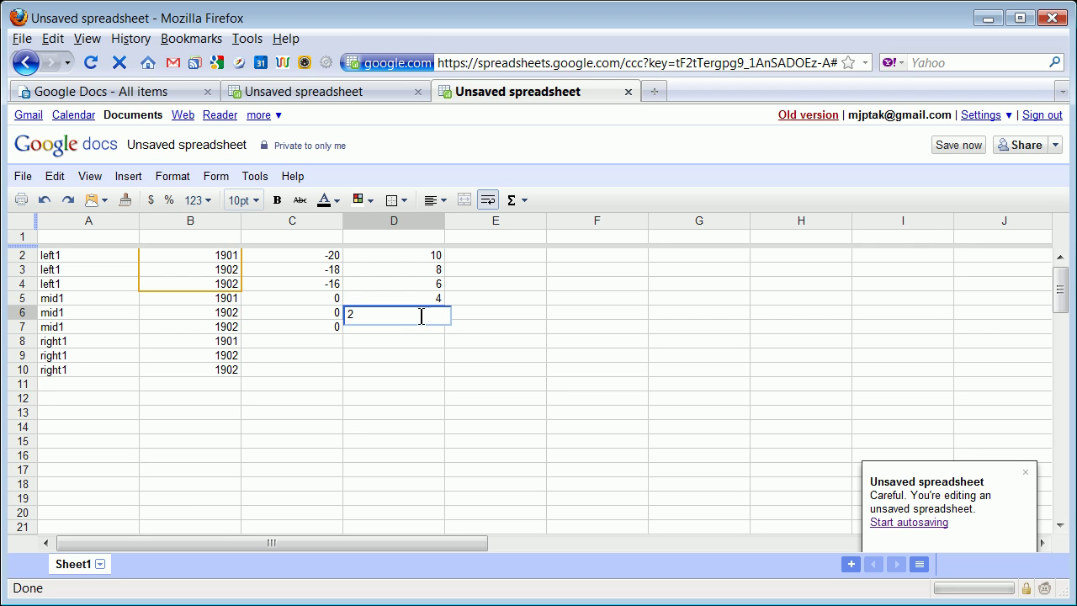
{"action": "left_click", "coordinate": [414, 327]}
{"action": "type", "text": "0"}
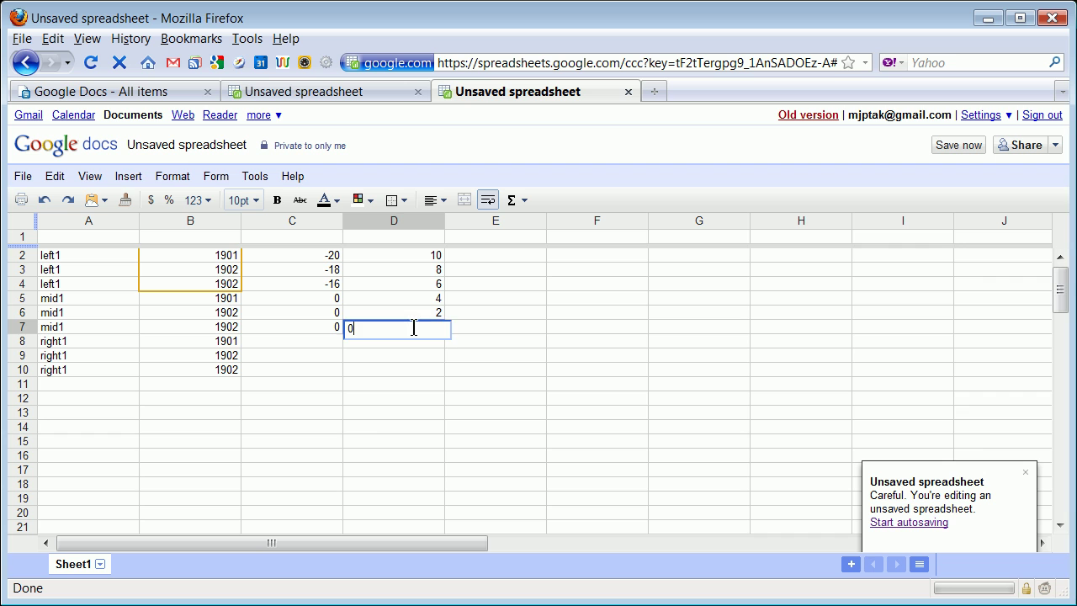
{"action": "left_click", "coordinate": [396, 360]}
Enter 20, 25 and 30 in cells C8, C9 and C10 for the right1 entries
{"action": "left_click", "coordinate": [325, 347]}
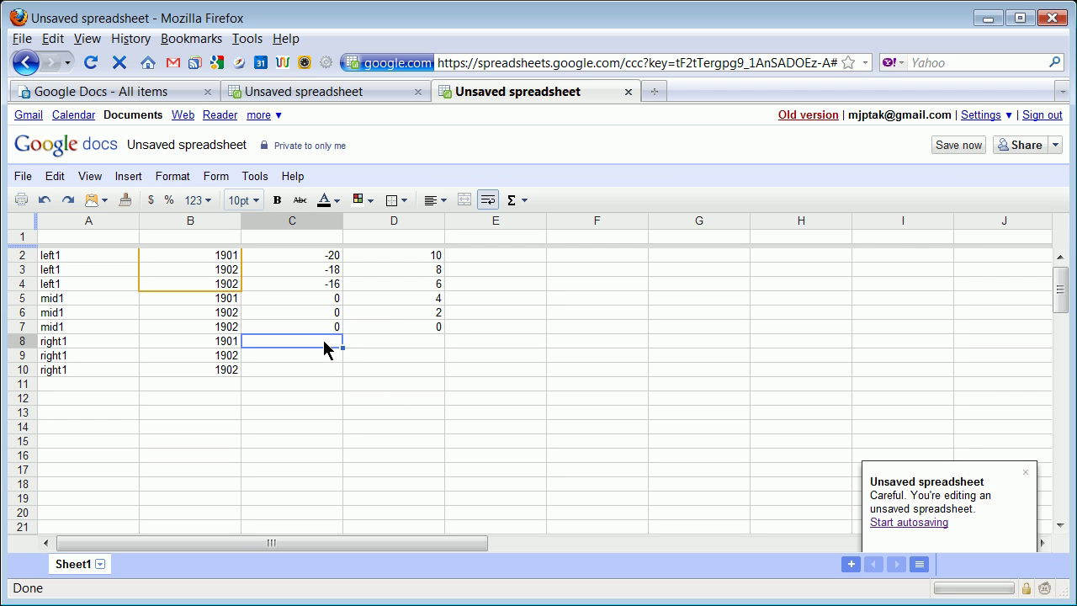
{"action": "type", "text": "20"}
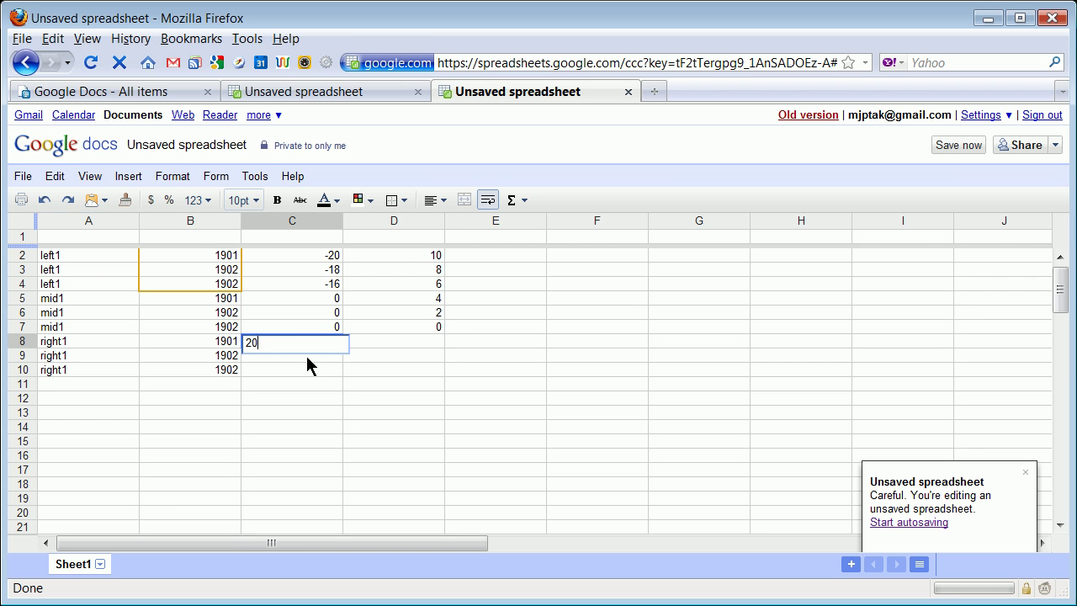
{"action": "left_click", "coordinate": [308, 360]}
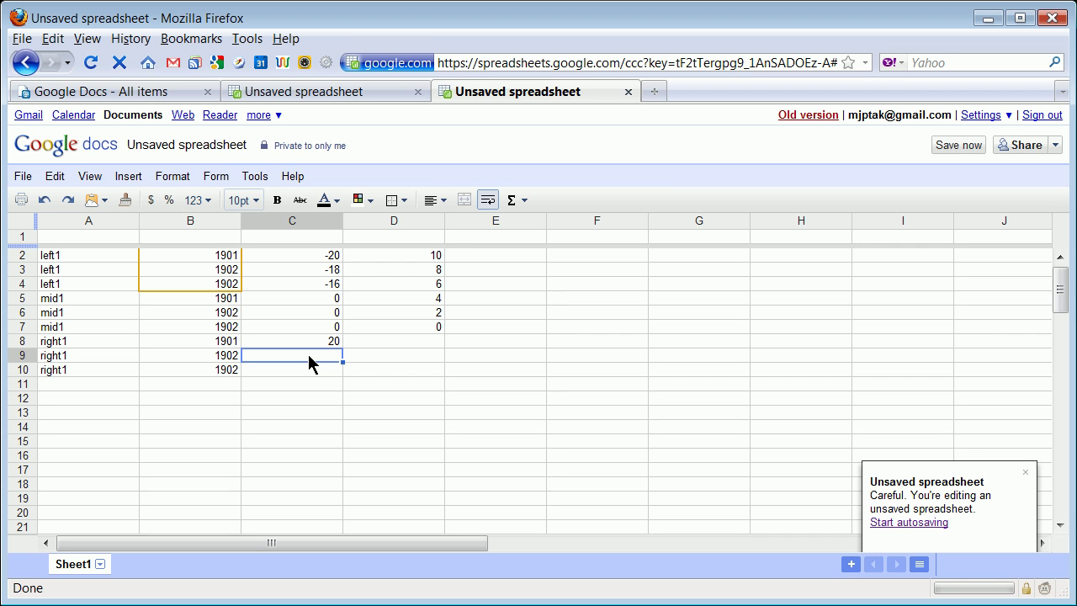
{"action": "type", "text": "25"}
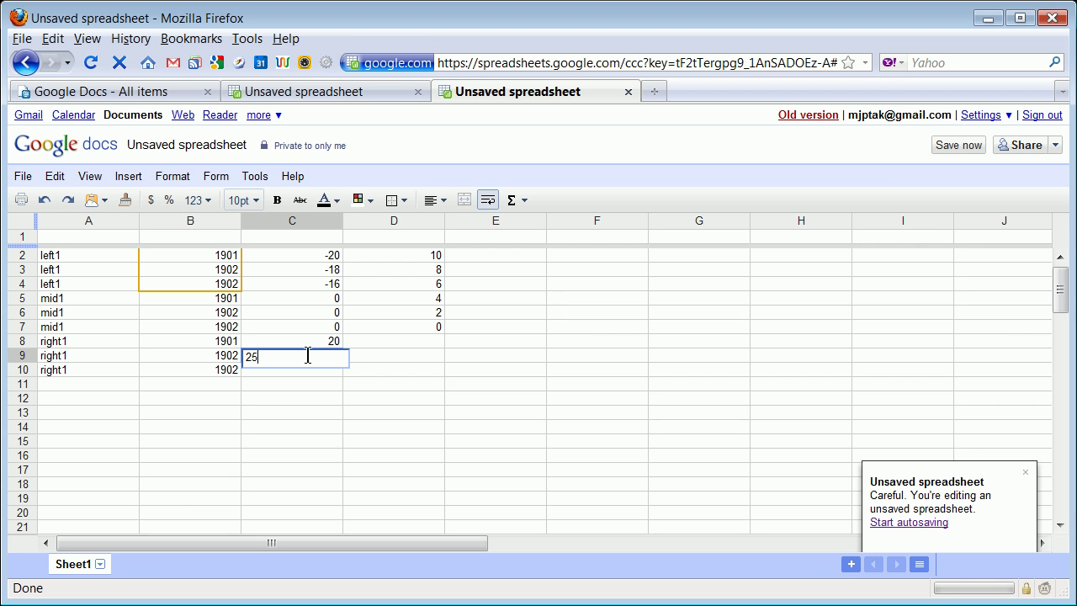
{"action": "left_click", "coordinate": [298, 371]}
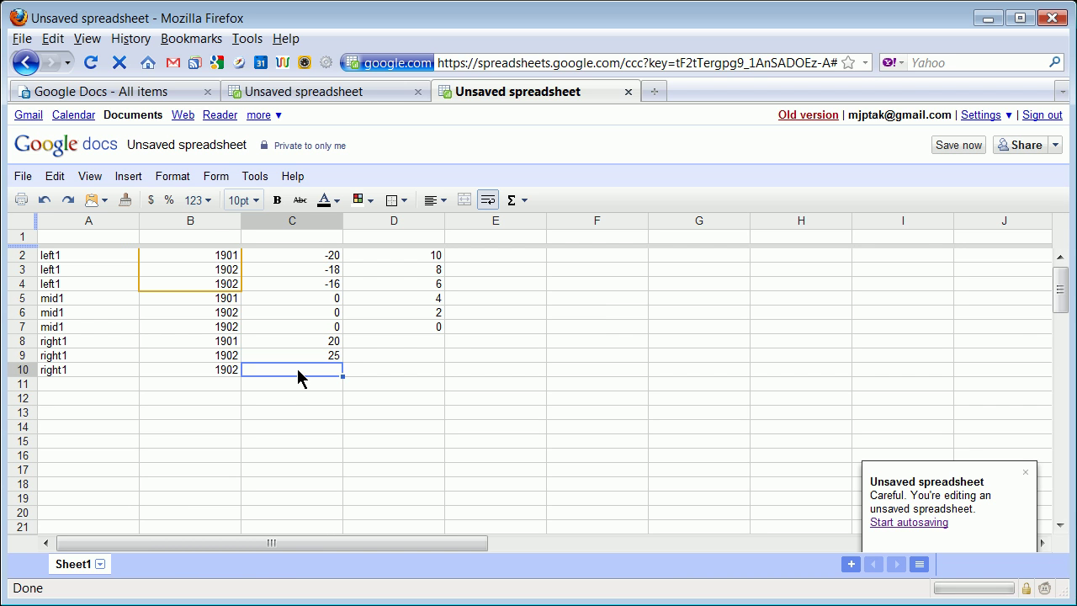
{"action": "type", "text": "30"}
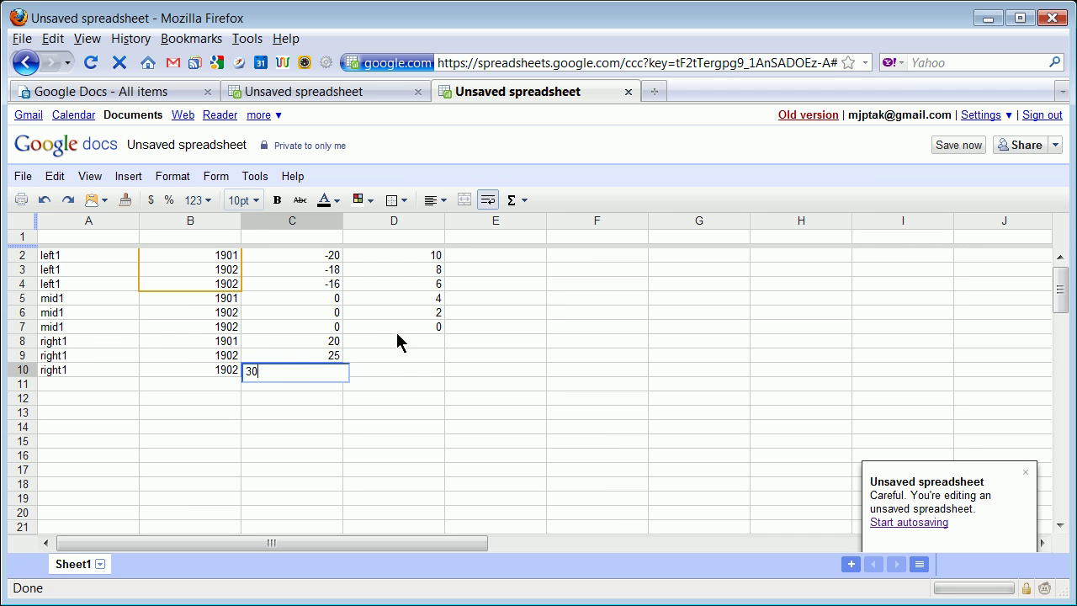
Enter 10, 12 and 14 in cells D8, D9 and D10 for the right1 entries
{"action": "left_click", "coordinate": [404, 336]}
{"action": "type", "text": "10"}
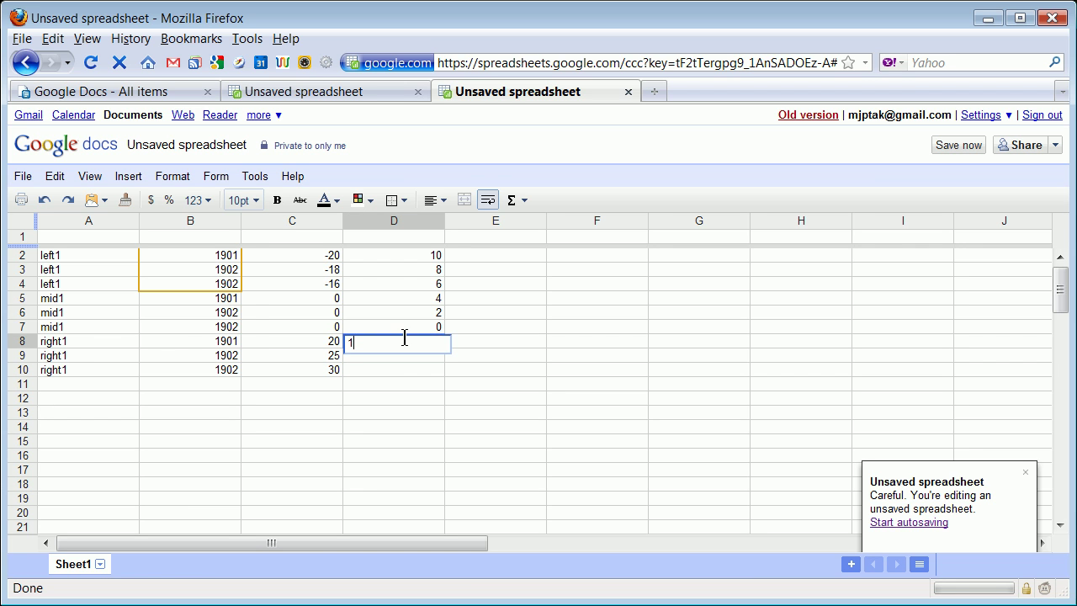
{"action": "left_click", "coordinate": [436, 355]}
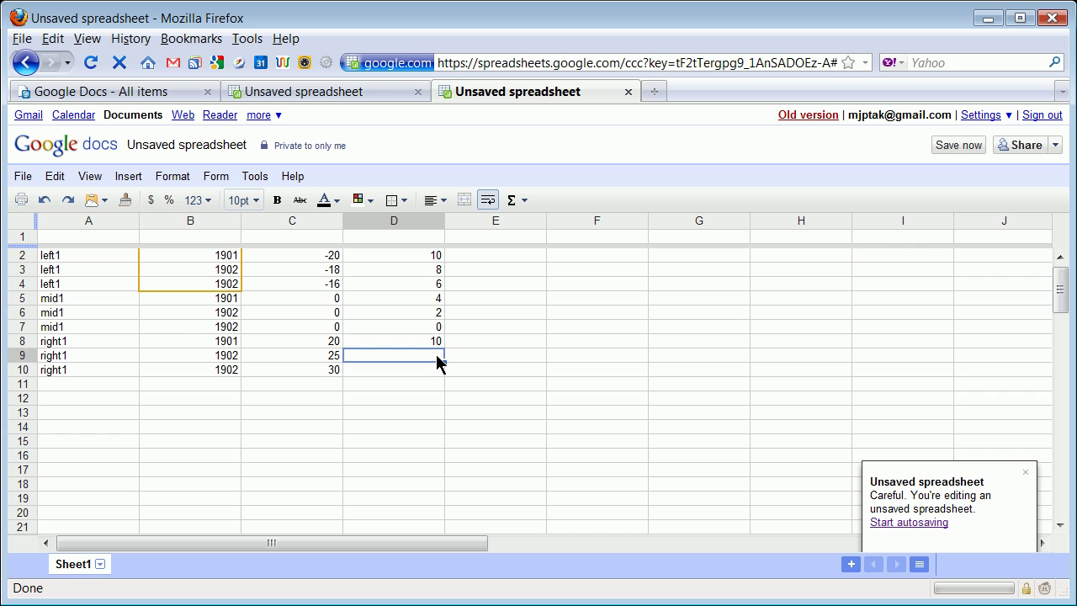
{"action": "type", "text": "12"}
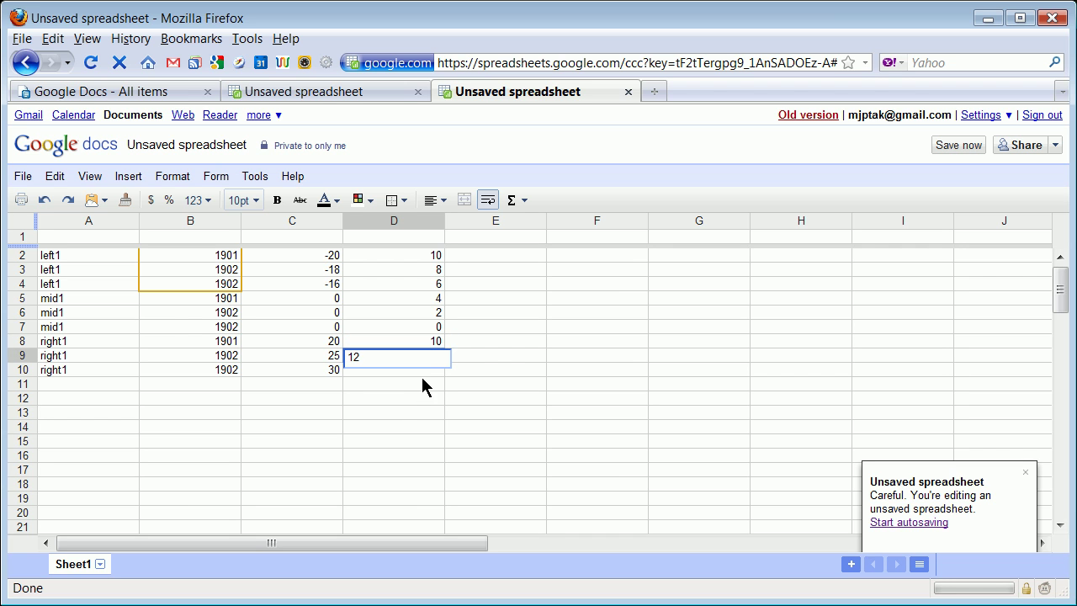
{"action": "left_click", "coordinate": [425, 369]}
{"action": "type", "text": "14"}
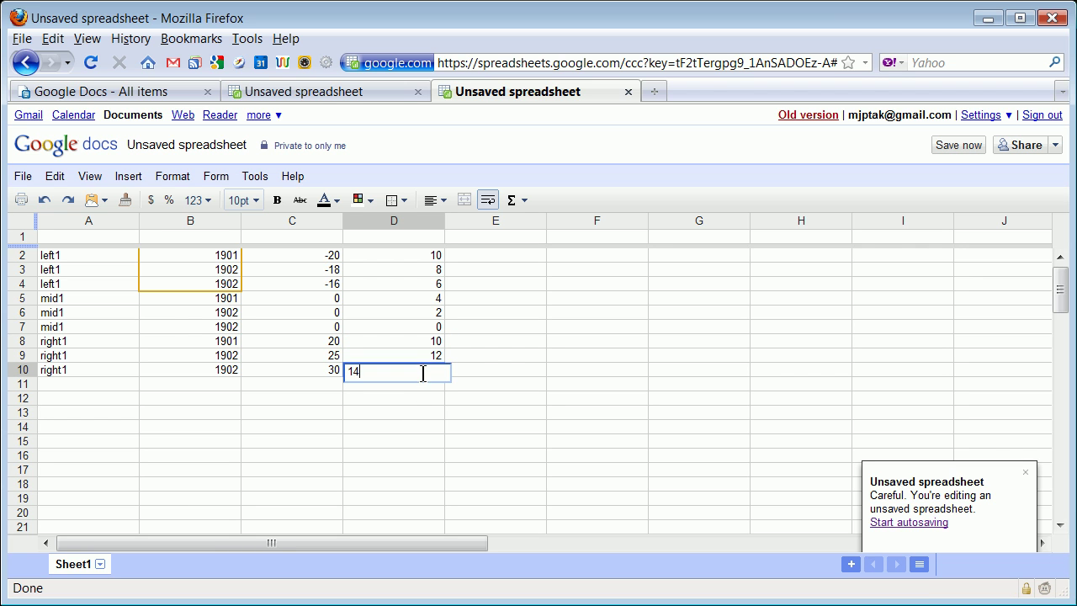
{"action": "left_click", "coordinate": [429, 389]}
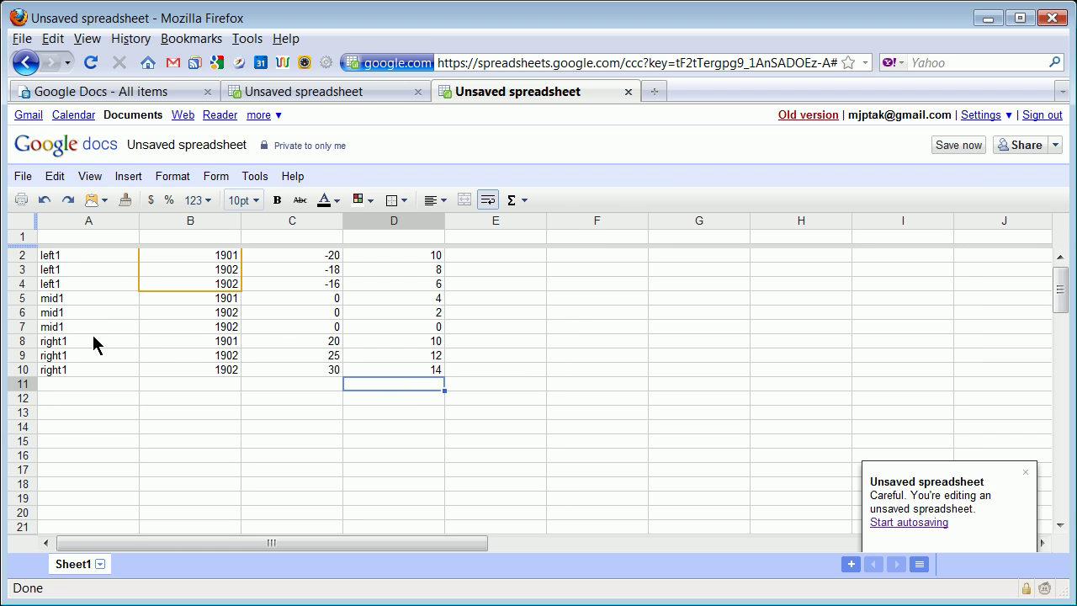
Add the Motion Chart gadget from the featured gadgets to the spreadsheet
{"action": "left_click", "coordinate": [127, 178]}
{"action": "left_click", "coordinate": [143, 344]}
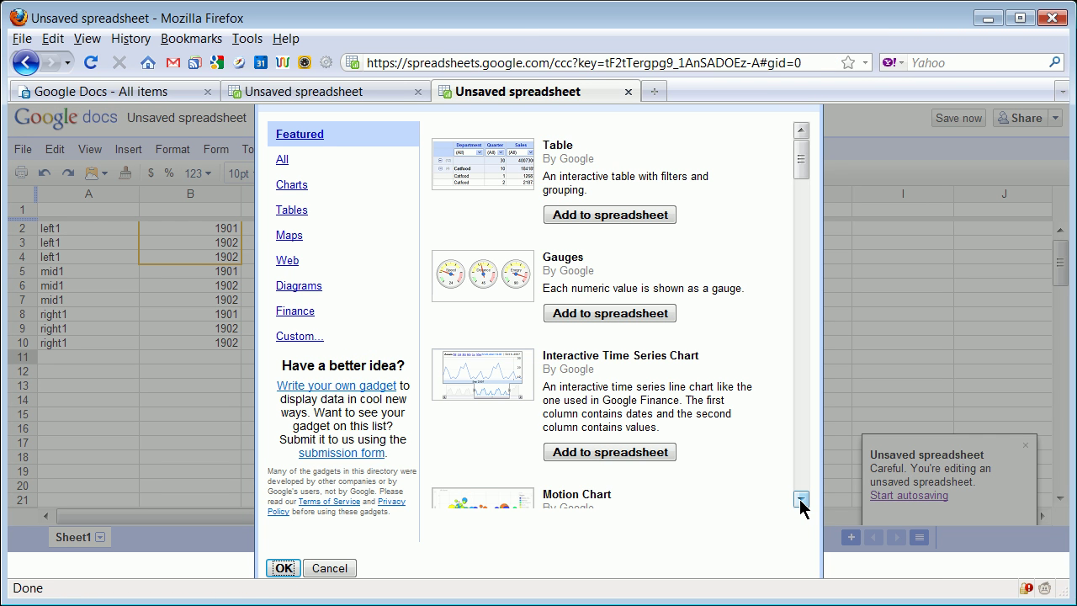
{"action": "left_click", "coordinate": [800, 502]}
{"action": "left_click", "coordinate": [800, 502]}
{"action": "left_click", "coordinate": [800, 501]}
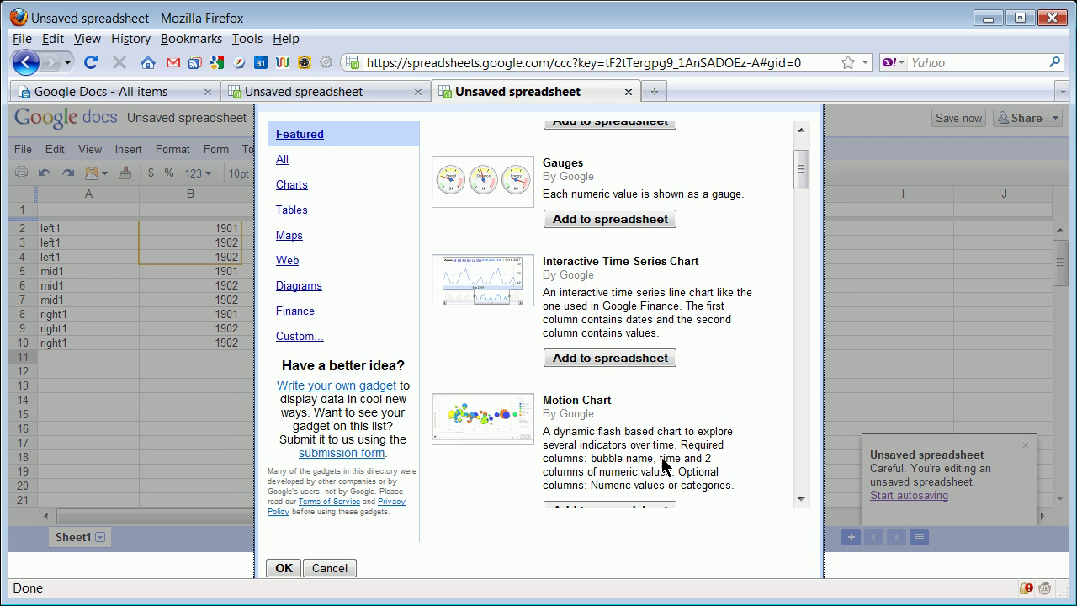
{"action": "left_click", "coordinate": [800, 500]}
{"action": "left_click", "coordinate": [592, 481]}
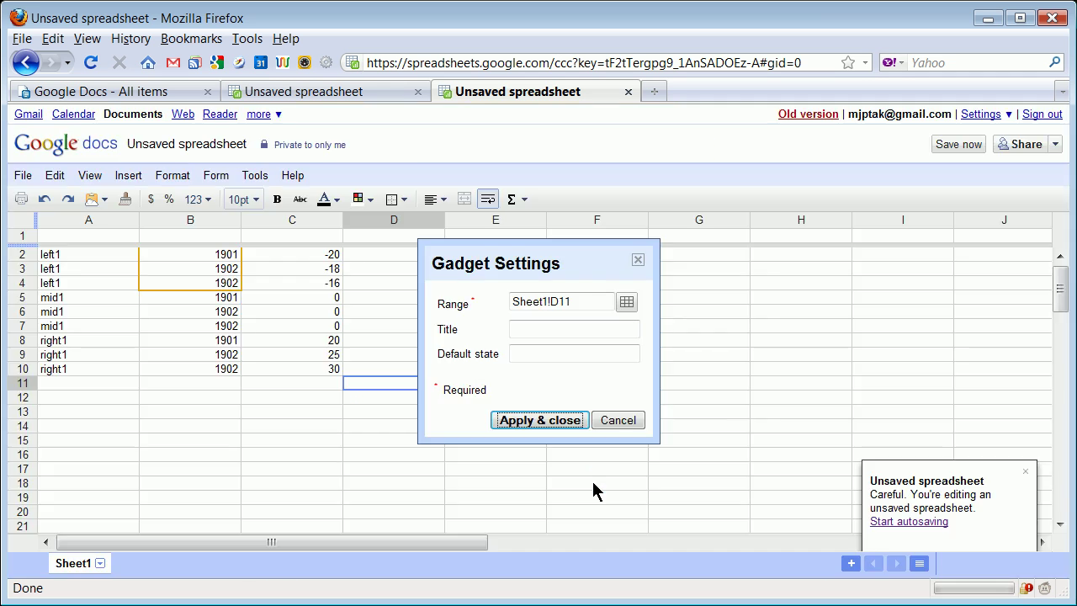
Set the motion chart's data range to Sheet1!A2:D10 and apply the gadget settings
{"action": "left_click", "coordinate": [626, 302]}
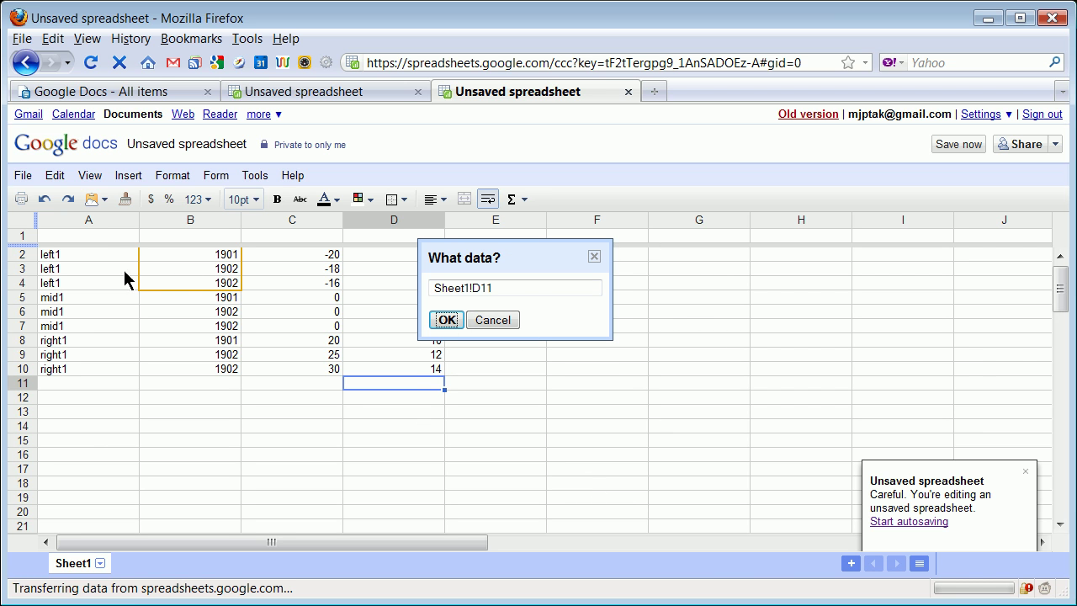
{"action": "left_click", "coordinate": [488, 291]}
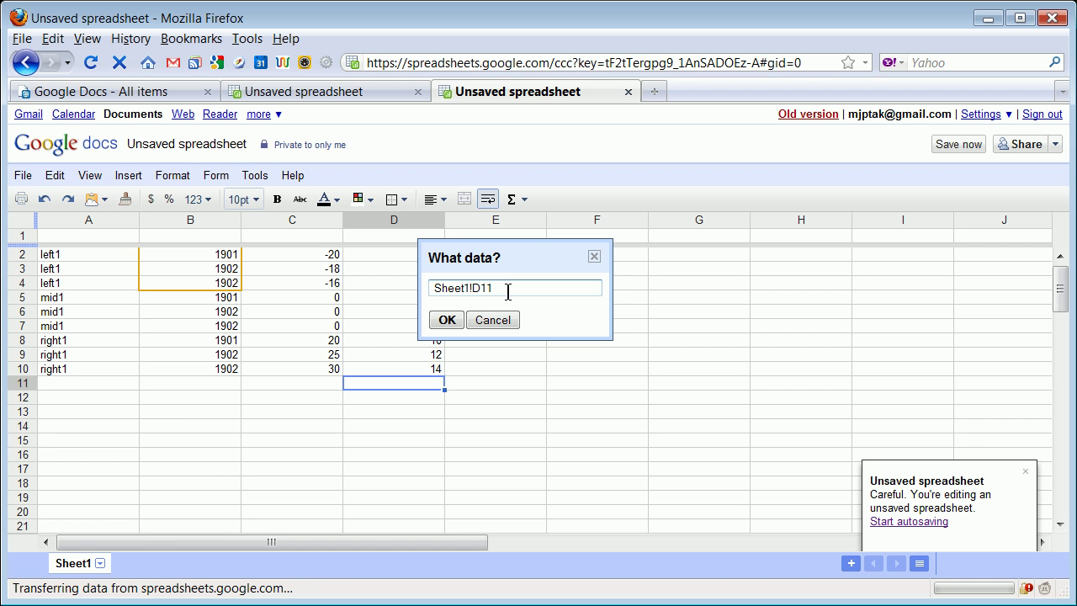
{"action": "key", "text": "BackSpace"}
{"action": "key", "text": "BackSpace"}
{"action": "key", "text": "BackSpace"}
{"action": "type", "text": "A2"}
{"action": "type", "text": ":D10"}
{"action": "left_click", "coordinate": [447, 320]}
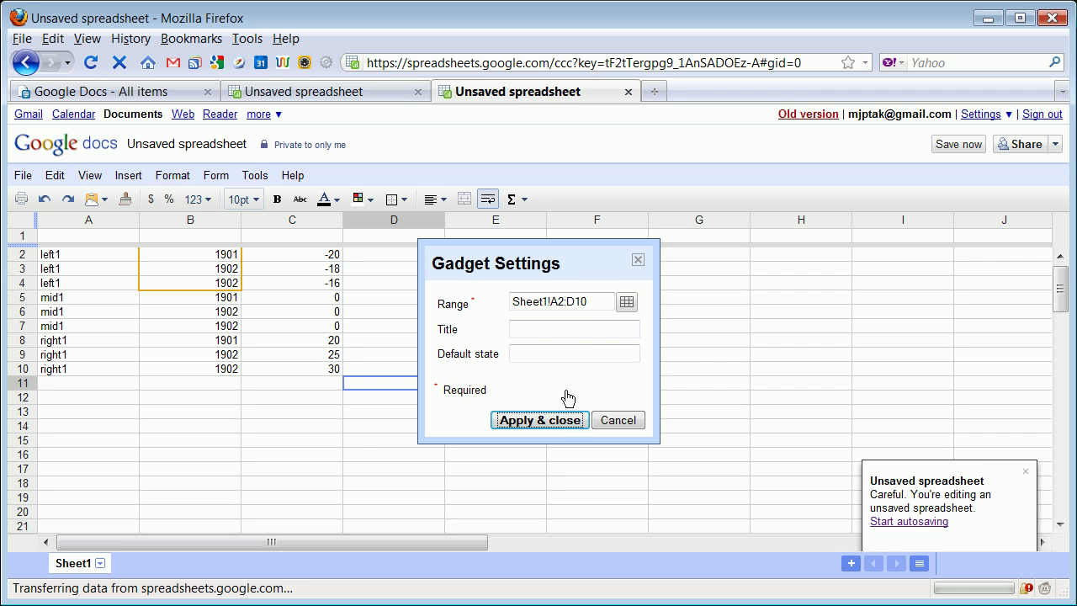
{"action": "left_click", "coordinate": [564, 420]}
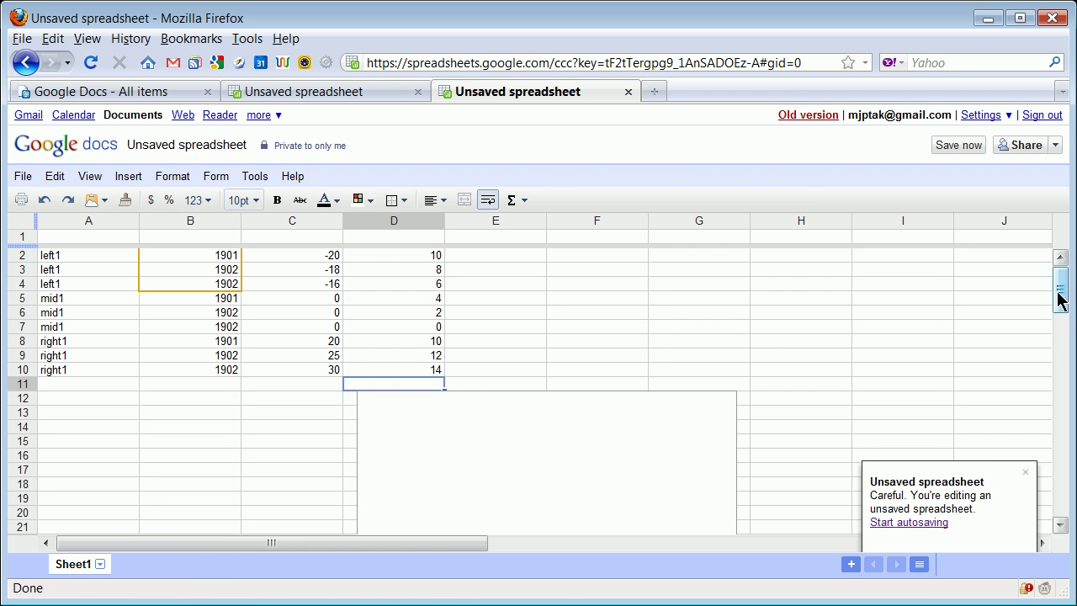
Play the motion chart's animation of the left1, mid1 and right1 points from 1901
{"action": "left_click_drag", "start_coordinate": [1063, 297], "coordinate": [1059, 337]}
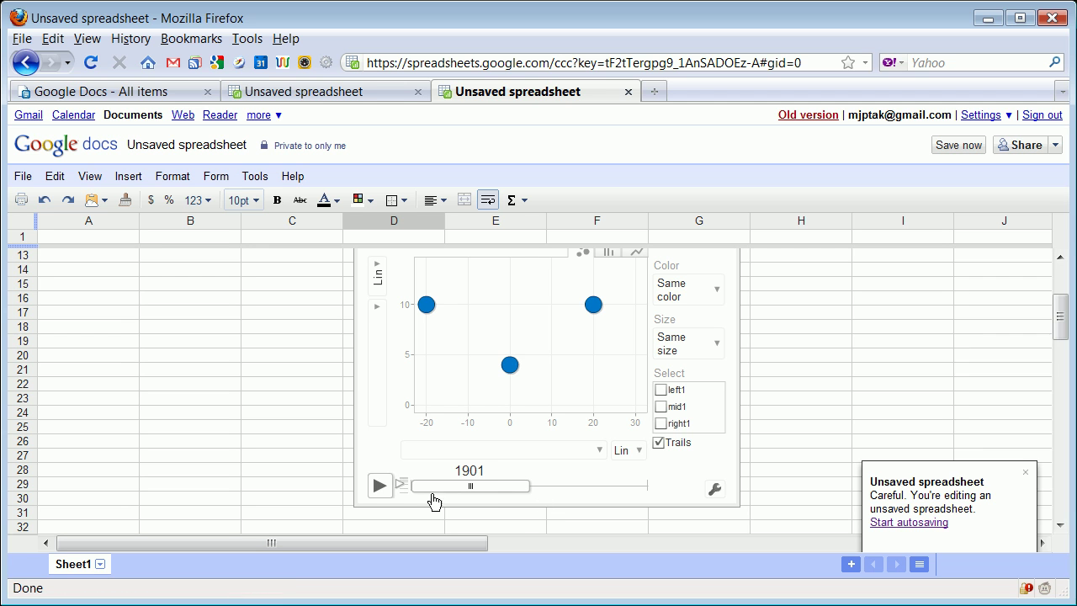
{"action": "left_click", "coordinate": [379, 487]}
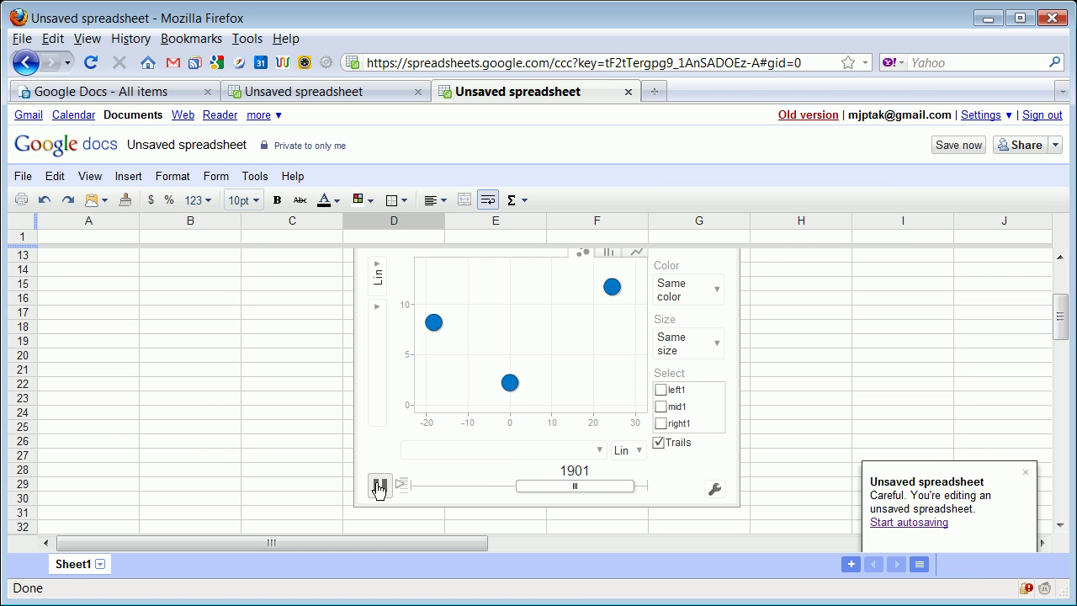
Pause the motion chart's animation and scrub its time slider from the start at 1901 through to 1902
{"action": "left_click", "coordinate": [377, 486]}
{"action": "left_click_drag", "start_coordinate": [580, 487], "coordinate": [507, 483]}
{"action": "left_click", "coordinate": [716, 289]}
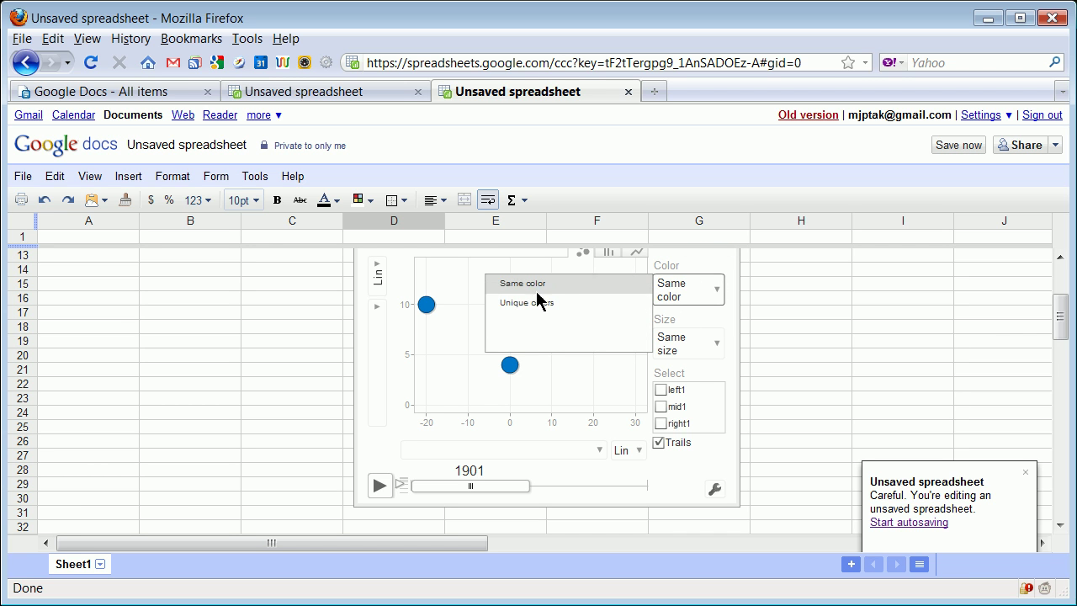
{"action": "left_click_drag", "start_coordinate": [488, 486], "coordinate": [962, 473]}
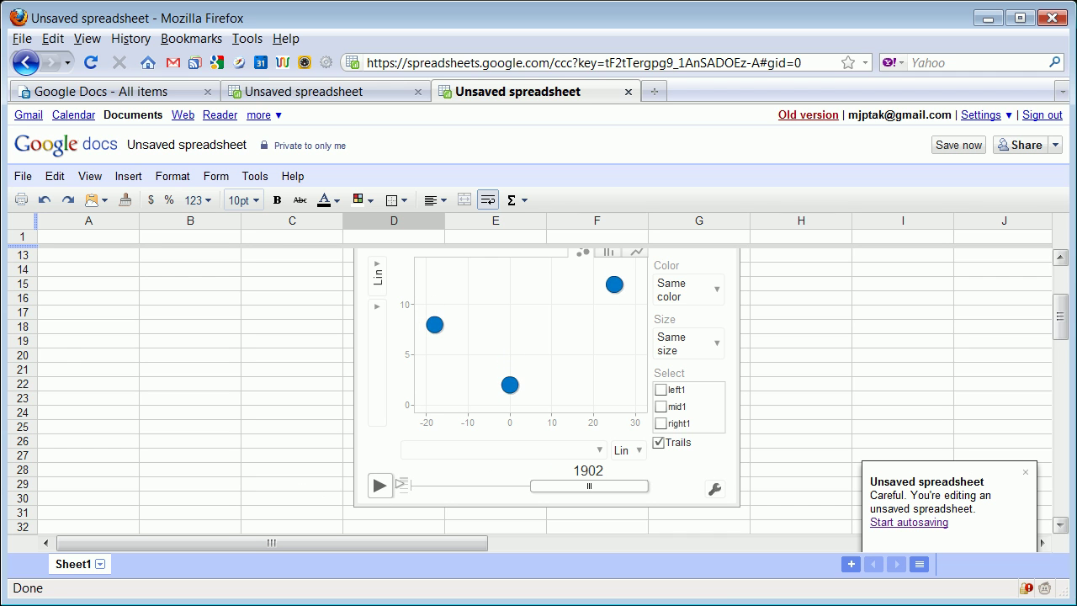
Compare the left1, mid1 and right1 rows in A2:D10, especially their years, with the motion chart's points at the end of its timeline
{"action": "left_click_drag", "start_coordinate": [1069, 329], "coordinate": [1064, 298]}
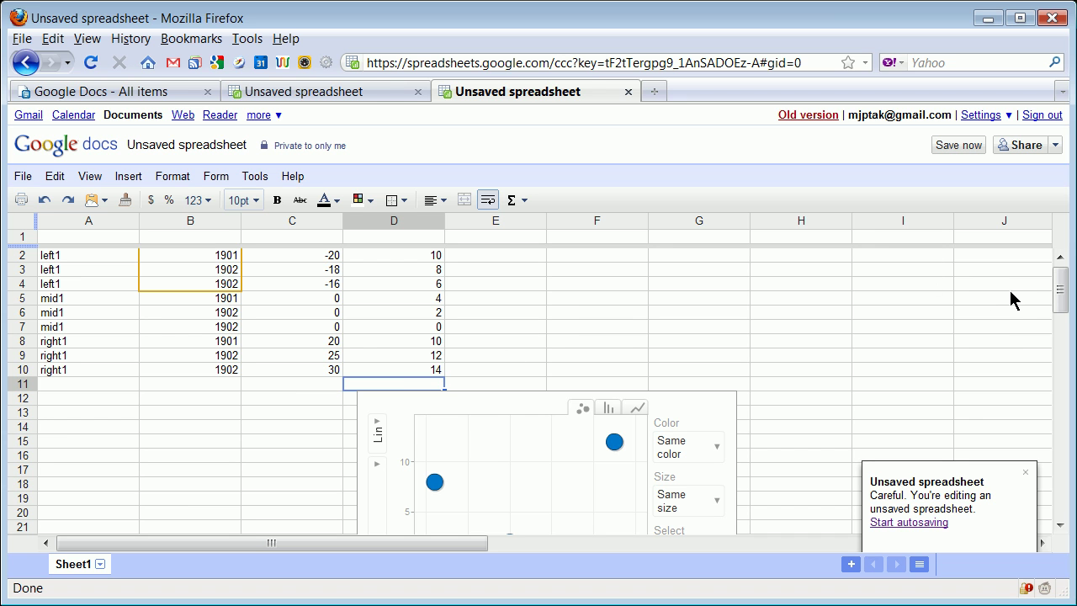
{"action": "mouse_move", "coordinate": [1064, 286]}
{"action": "left_mouse_down"}
{"action": "mouse_move", "coordinate": [1066, 306]}
{"action": "mouse_move", "coordinate": [1066, 267]}
{"action": "left_mouse_up"}
{"action": "left_click_drag", "start_coordinate": [1065, 296], "coordinate": [1062, 318]}
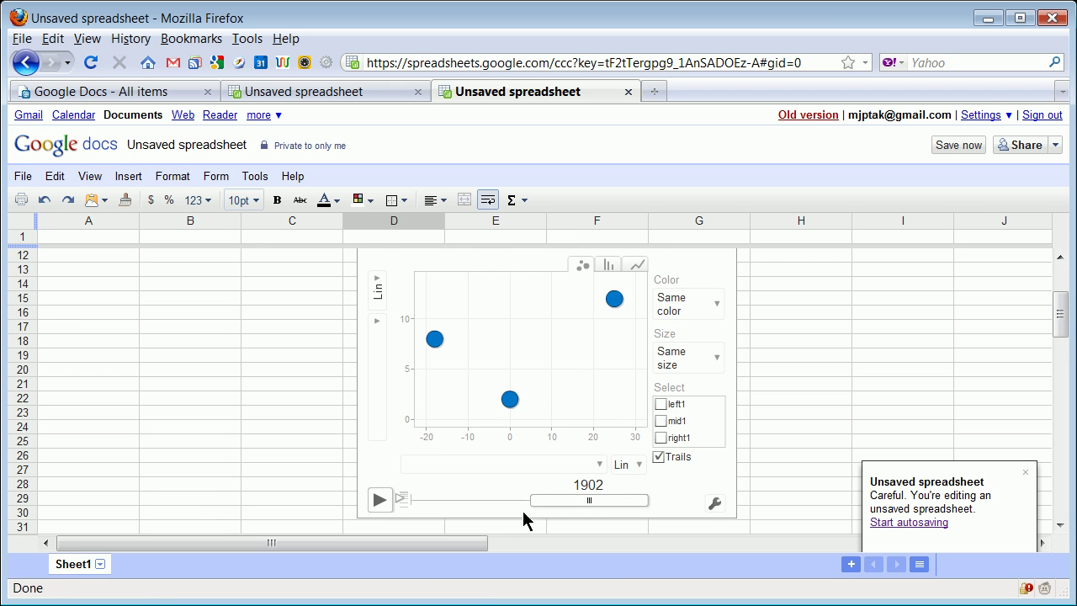
{"action": "left_click_drag", "start_coordinate": [571, 501], "coordinate": [644, 510]}
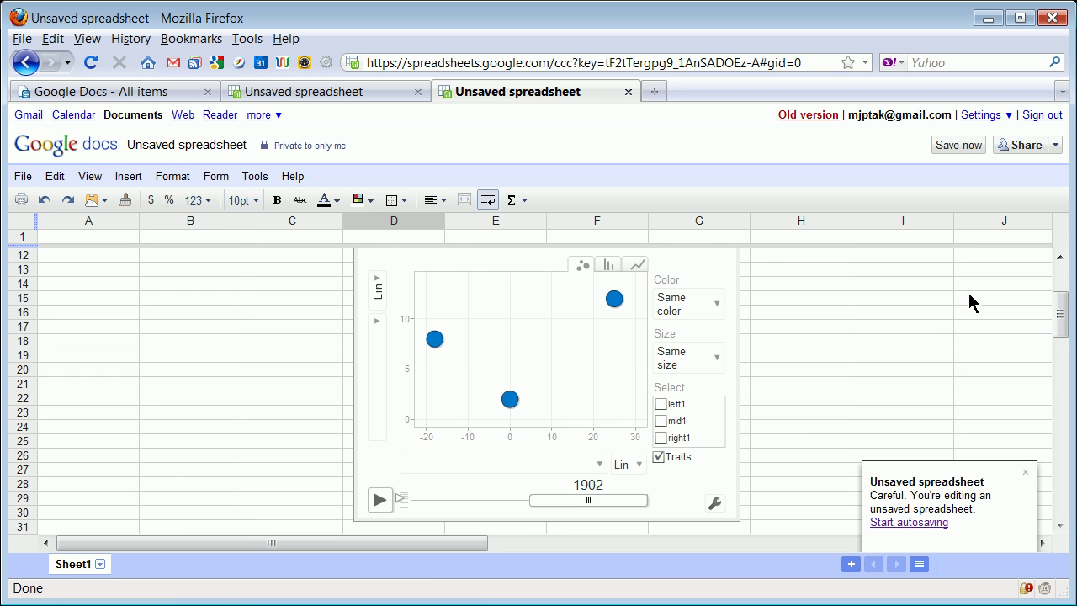
{"action": "left_click_drag", "start_coordinate": [1051, 301], "coordinate": [1062, 270]}
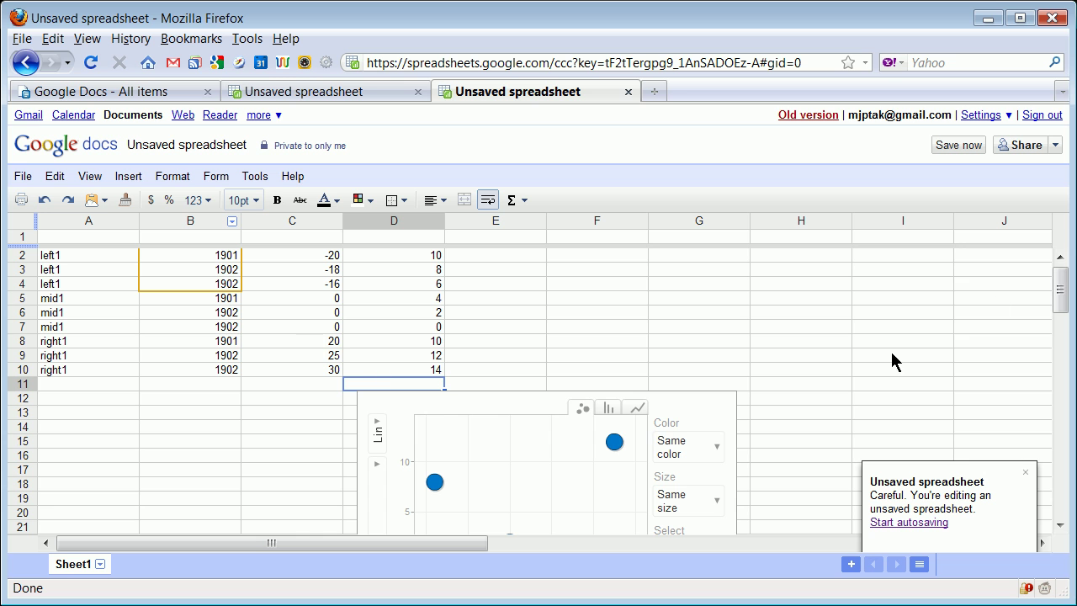
{"action": "mouse_move", "coordinate": [1055, 283]}
{"action": "left_mouse_down"}
{"action": "mouse_move", "coordinate": [1060, 492]}
{"action": "mouse_move", "coordinate": [1060, 286]}
{"action": "left_mouse_up"}
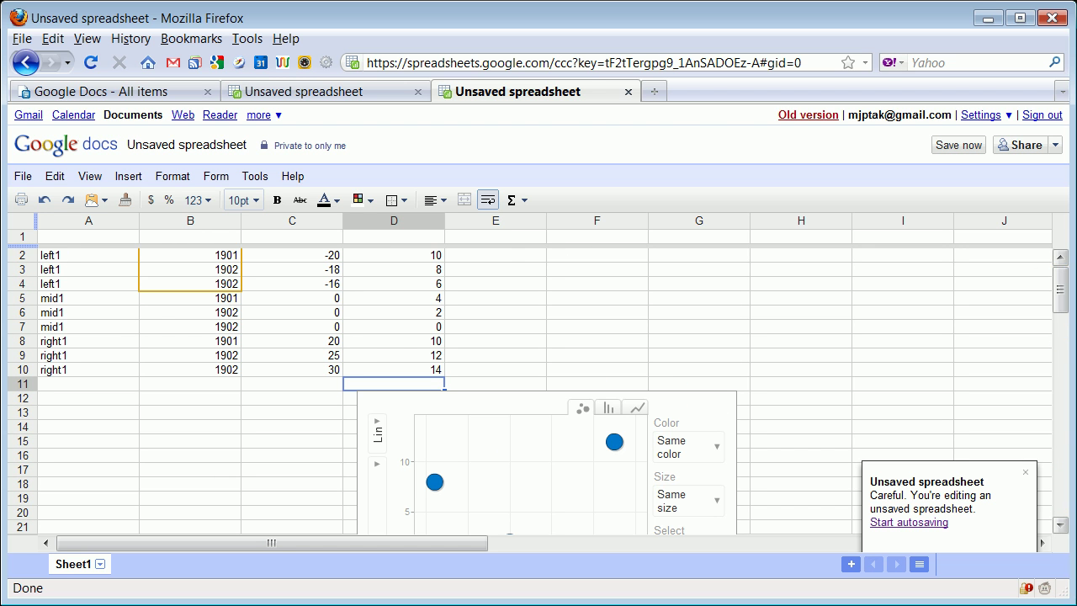